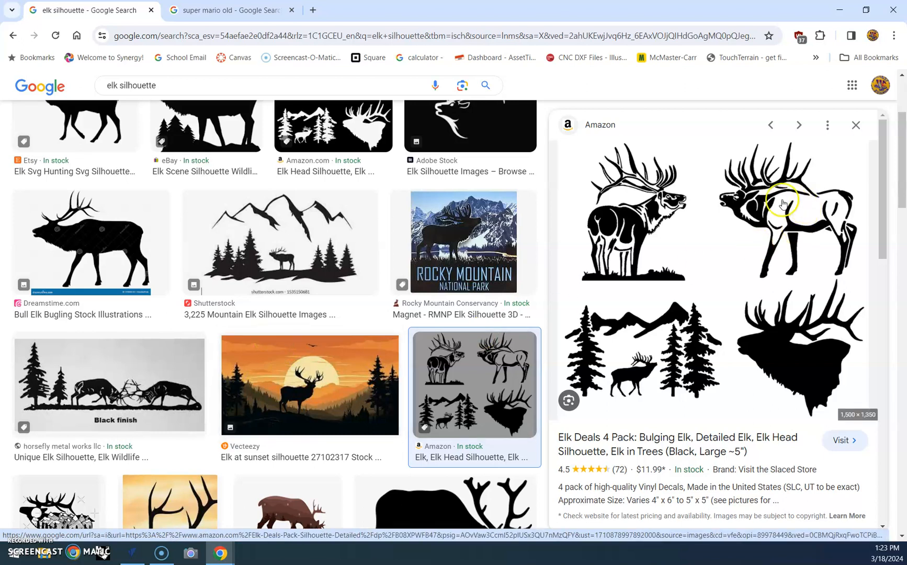
Save the enlarged four-elk silhouette image from the search results to the Downloads folder.
{"action": "right_click", "coordinate": [791, 228]}
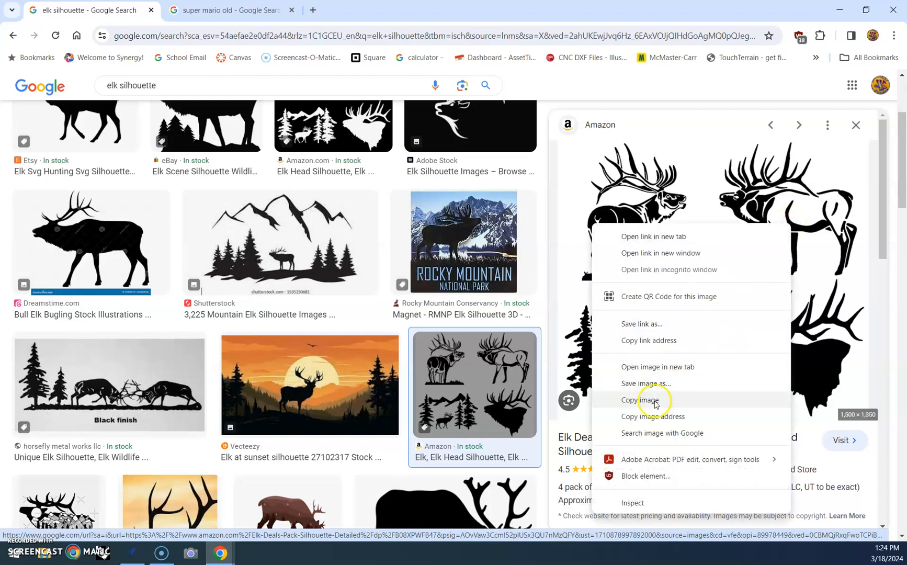
{"action": "left_click", "coordinate": [648, 384]}
{"action": "left_click", "coordinate": [321, 394]}
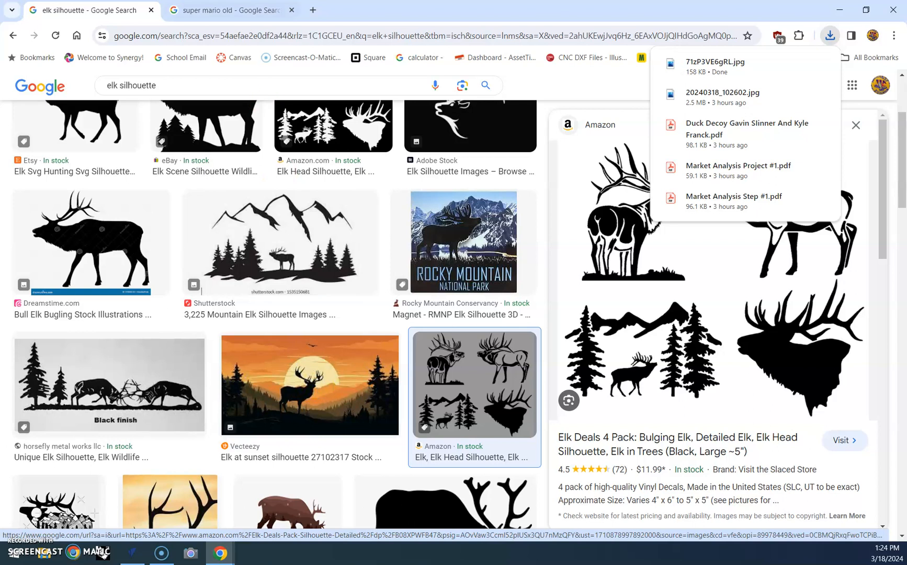
Switch to VCarve Pro and import the downloaded elk image 71zP3VE6gRL into the job.
{"action": "left_click", "coordinate": [137, 557]}
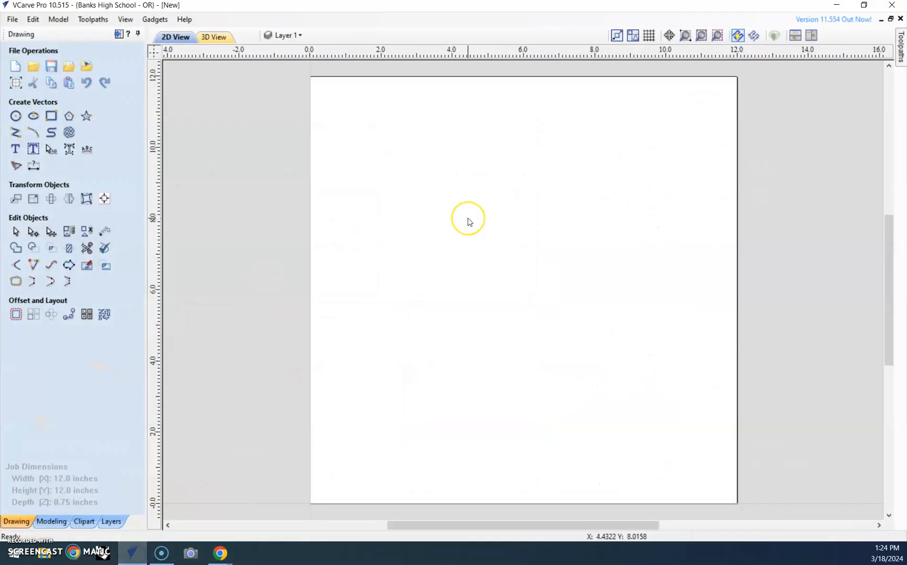
{"action": "left_click", "coordinate": [89, 68]}
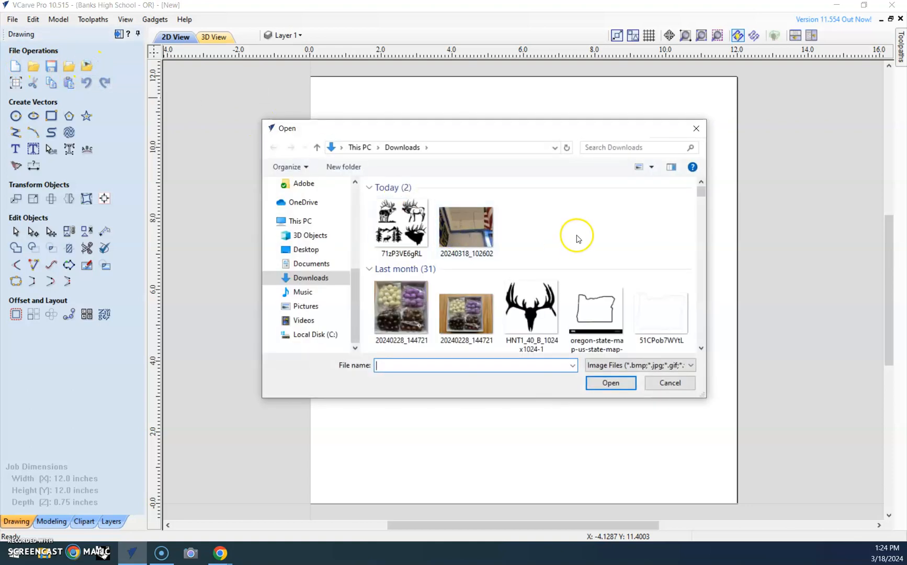
{"action": "left_click", "coordinate": [405, 233]}
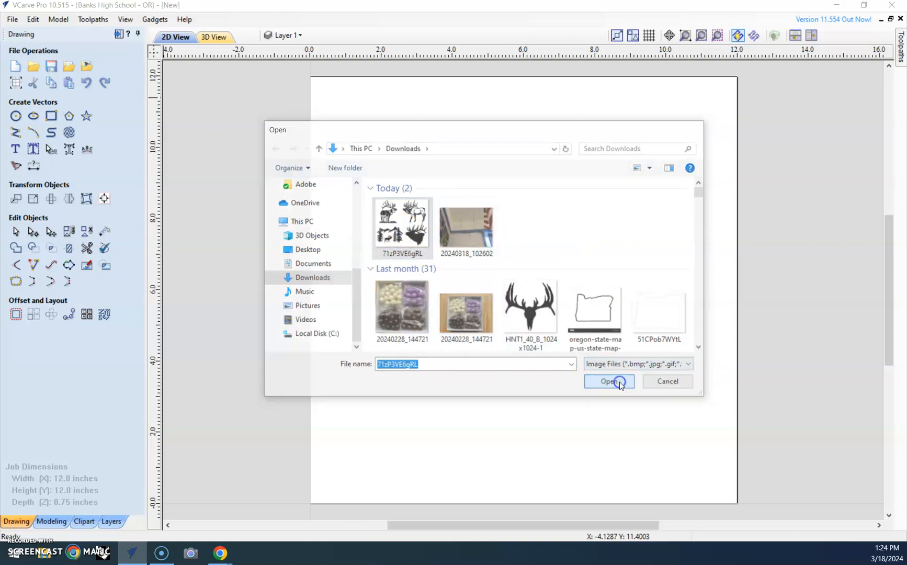
{"action": "left_click", "coordinate": [611, 382]}
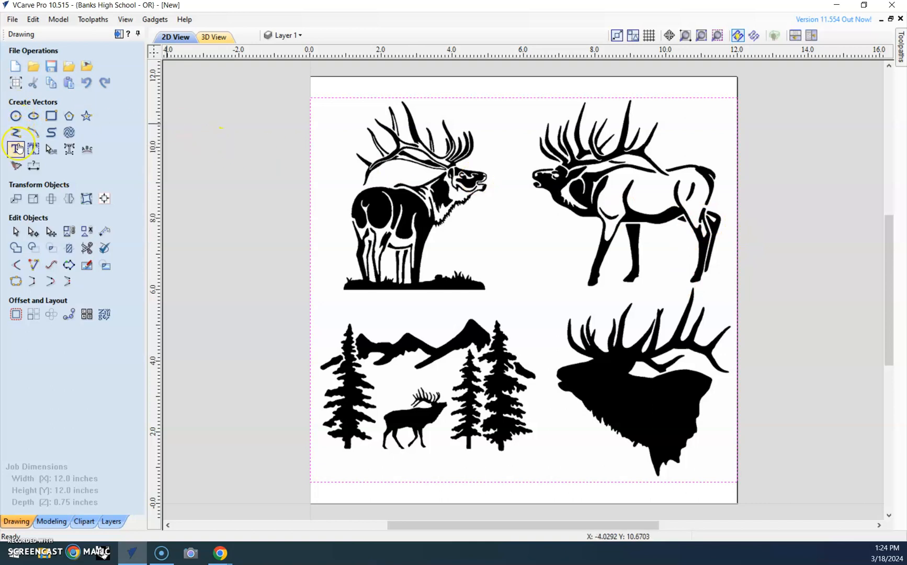
Preview a black and white bitmap trace of the elk image with 60% bitmap fading and vector grouping turned off.
{"action": "left_click", "coordinate": [16, 166]}
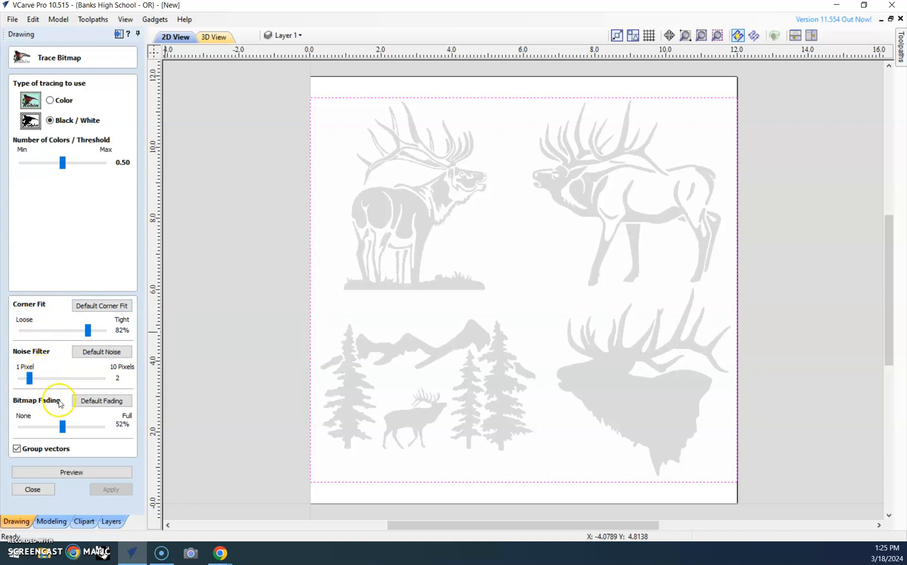
{"action": "mouse_move", "coordinate": [62, 426]}
{"action": "left_mouse_down"}
{"action": "mouse_move", "coordinate": [43, 426]}
{"action": "mouse_move", "coordinate": [76, 426]}
{"action": "left_mouse_up"}
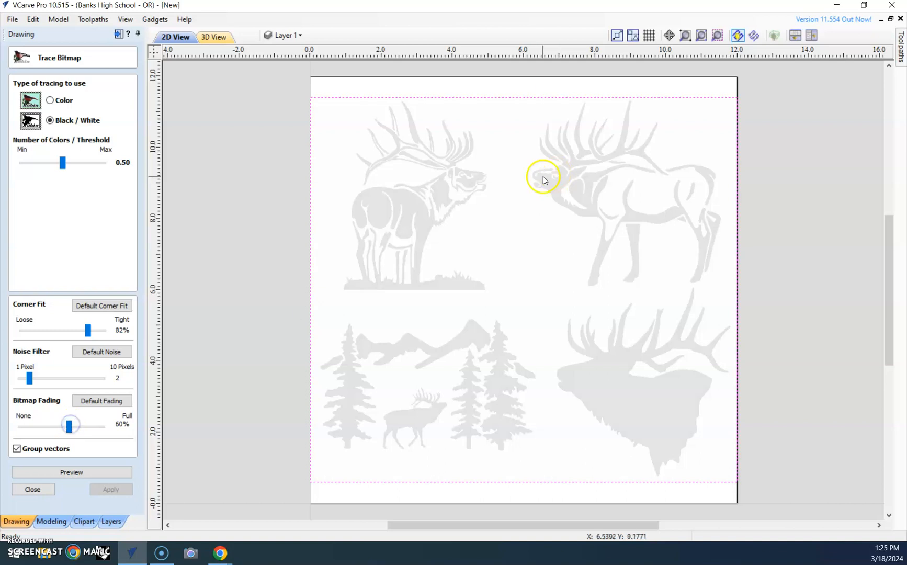
{"action": "left_click", "coordinate": [17, 449]}
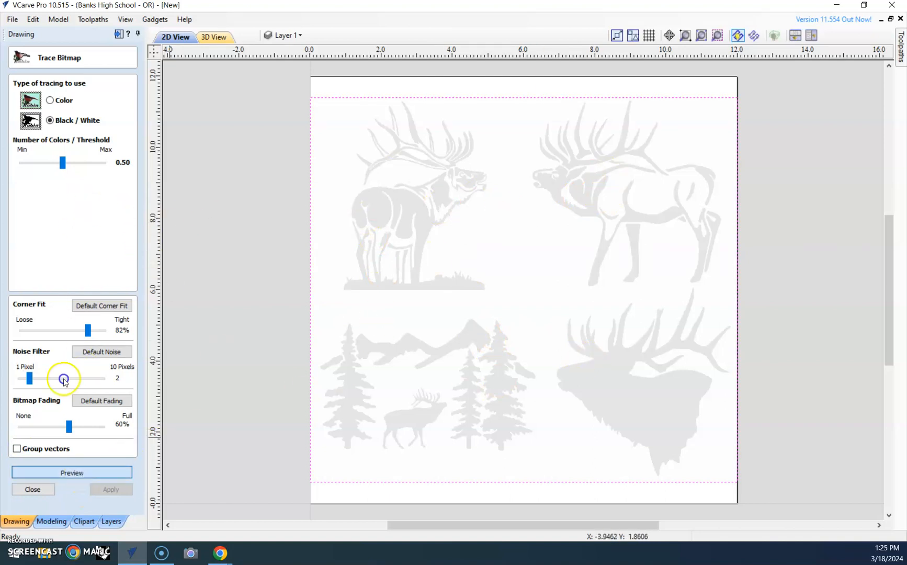
{"action": "left_click", "coordinate": [79, 473]}
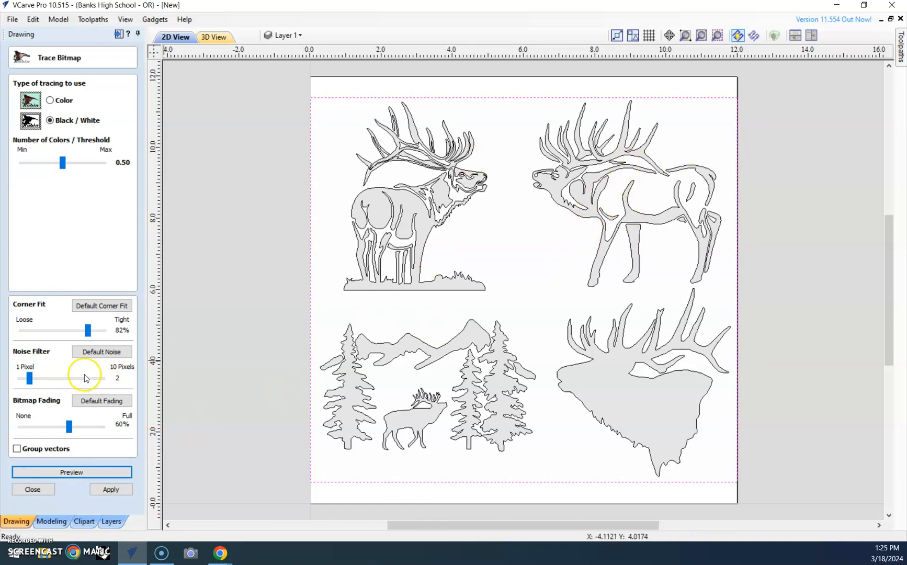
Set the trace's noise filter to 5 pixels and corner fit to 67%, and refresh the preview.
{"action": "left_click", "coordinate": [29, 379]}
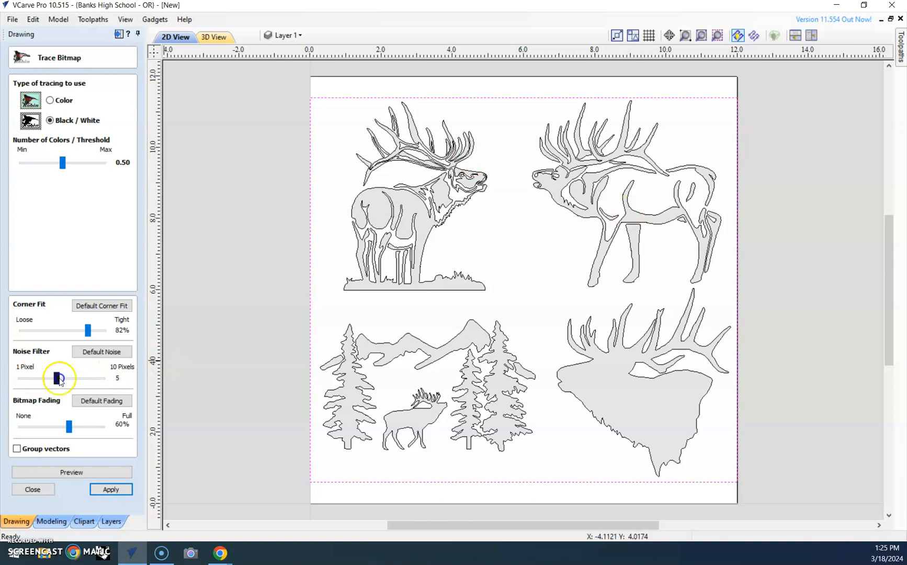
{"action": "left_click", "coordinate": [73, 472]}
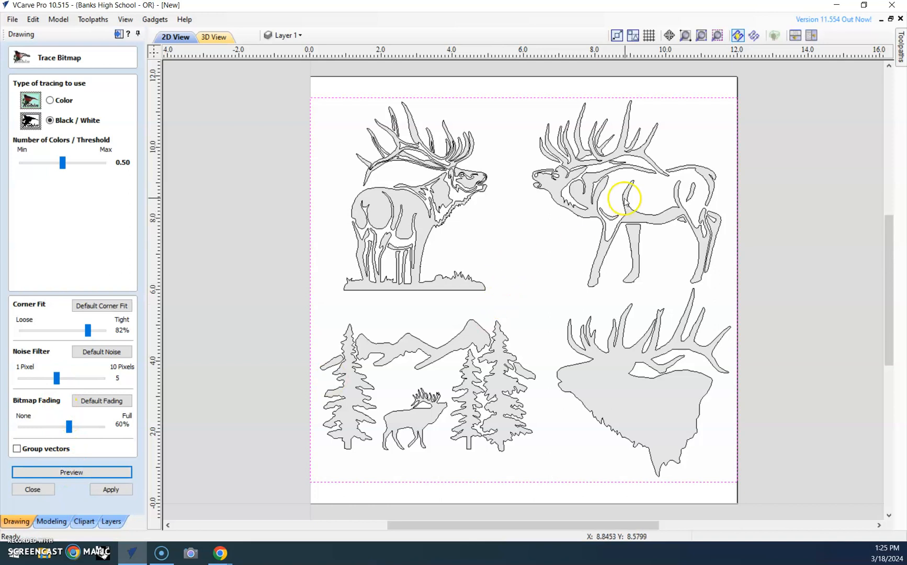
{"action": "left_click_drag", "start_coordinate": [91, 334], "coordinate": [85, 334]}
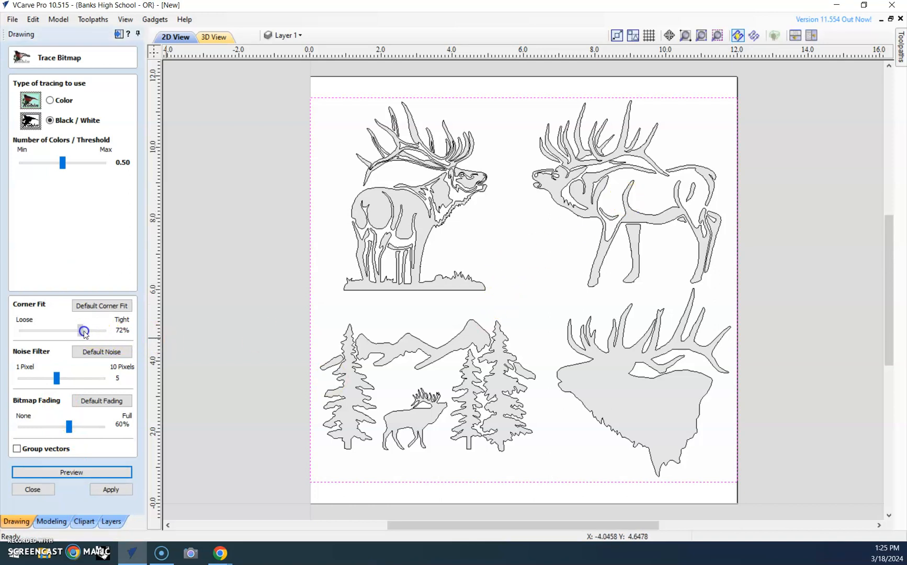
{"action": "left_click", "coordinate": [76, 472]}
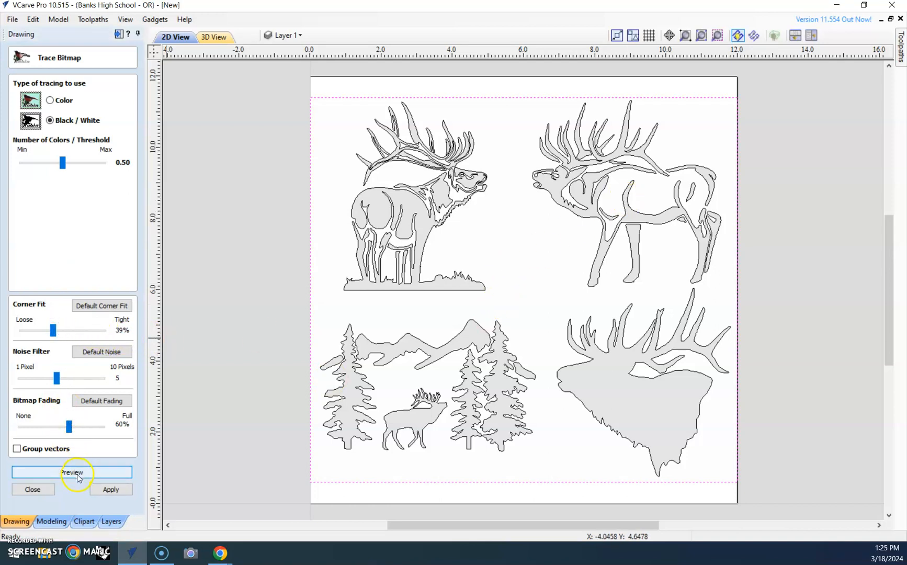
{"action": "left_click_drag", "start_coordinate": [53, 331], "coordinate": [76, 333]}
{"action": "left_click", "coordinate": [86, 473]}
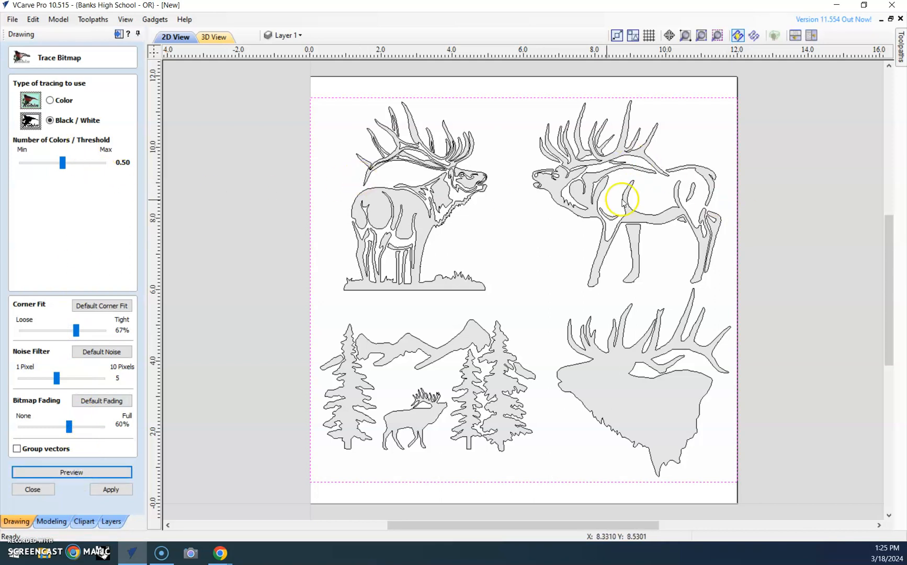
Apply the trace and delete the source bitmap, keeping only the traced vectors.
{"action": "left_click", "coordinate": [111, 490]}
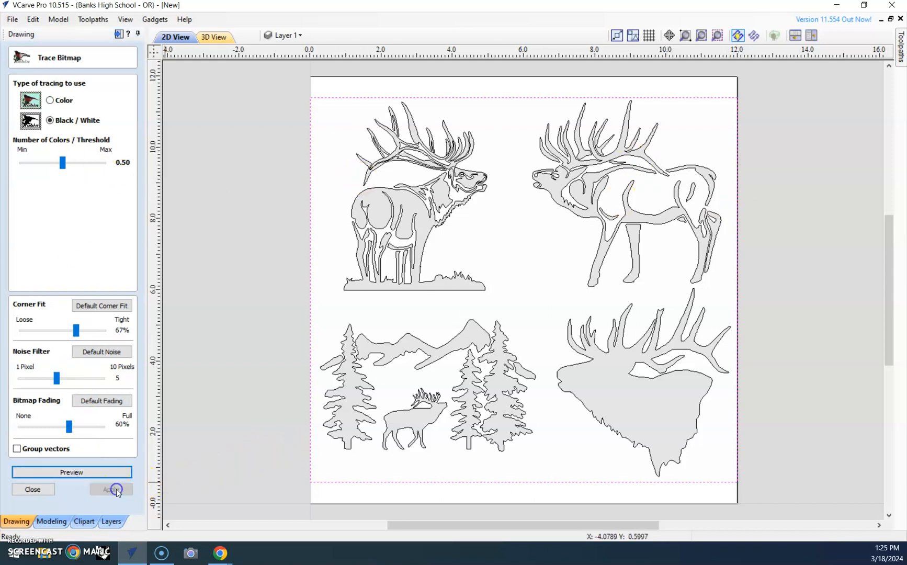
{"action": "left_click", "coordinate": [33, 489]}
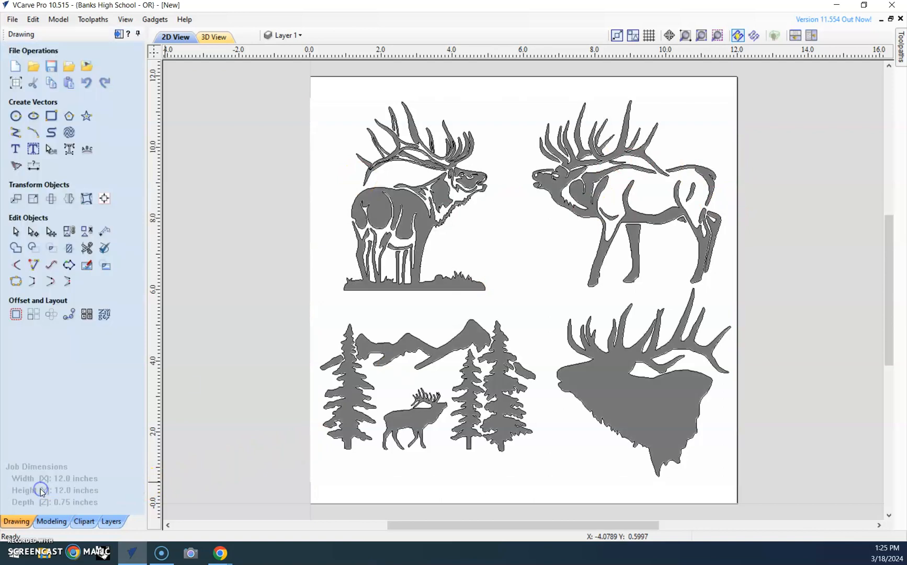
{"action": "left_click", "coordinate": [664, 416]}
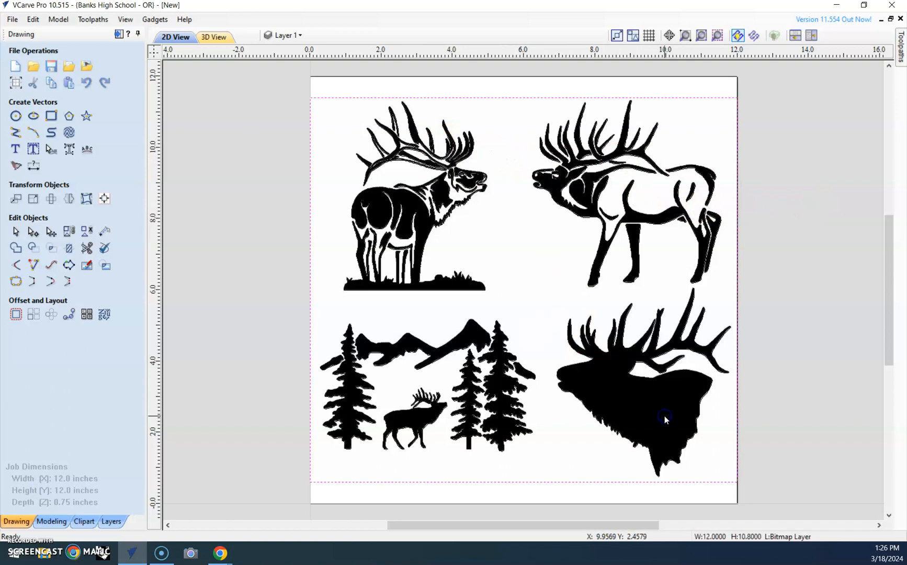
{"action": "key", "text": "Delete"}
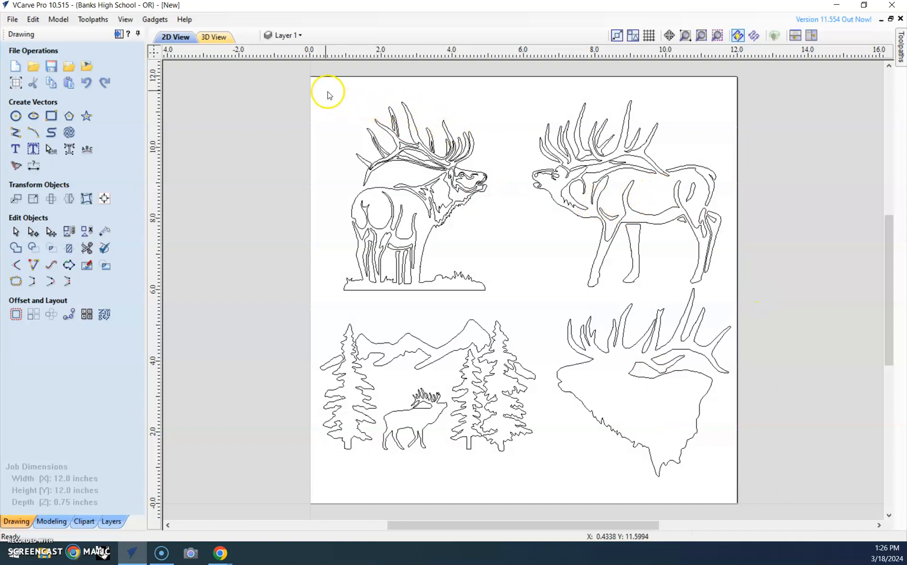
Delete the traced standing elk, the mountain and tree scene, and the elk head, leaving only the upper-right elk.
{"action": "left_click_drag", "start_coordinate": [323, 91], "coordinate": [527, 498]}
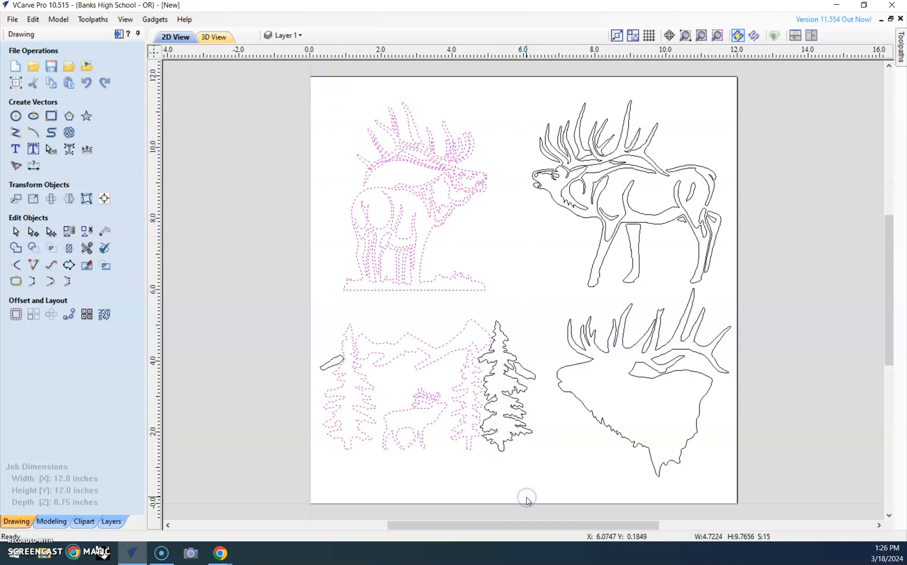
{"action": "key", "text": "Delete"}
{"action": "left_click", "coordinate": [337, 359]}
{"action": "key", "text": "Delete"}
{"action": "left_click_drag", "start_coordinate": [441, 284], "coordinate": [752, 482]}
{"action": "key", "text": "Delete"}
Group all vectors of the remaining elk and center the group in the material.
{"action": "left_click_drag", "start_coordinate": [492, 87], "coordinate": [737, 305]}
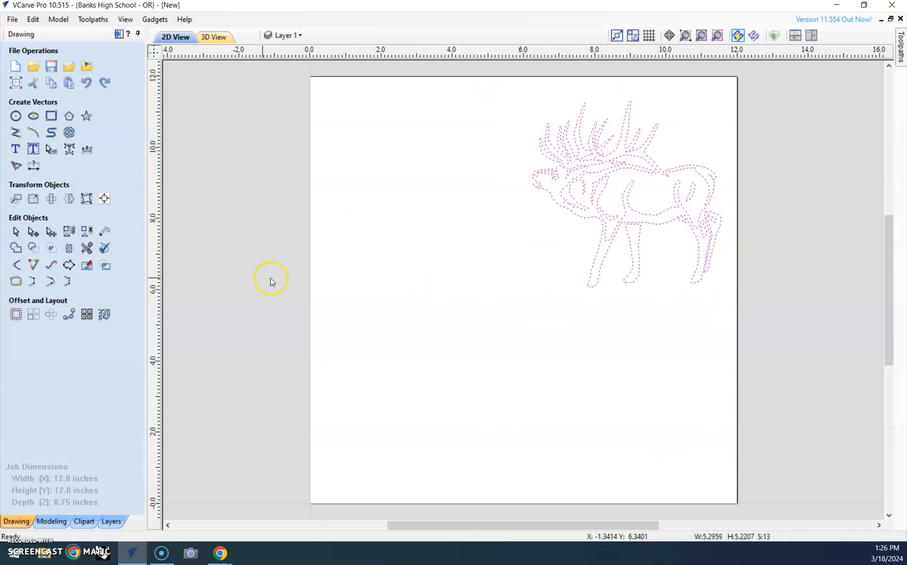
{"action": "left_click", "coordinate": [69, 231]}
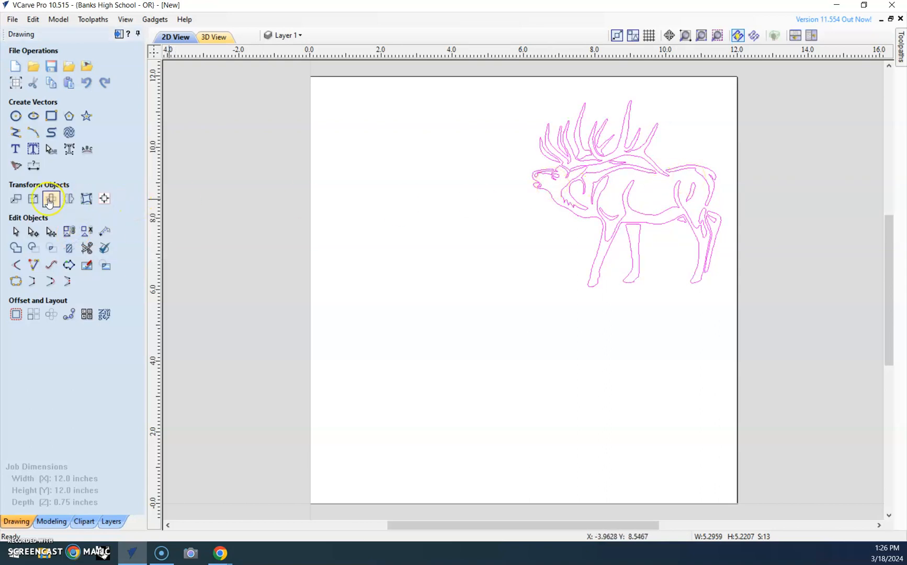
{"action": "left_click", "coordinate": [72, 98]}
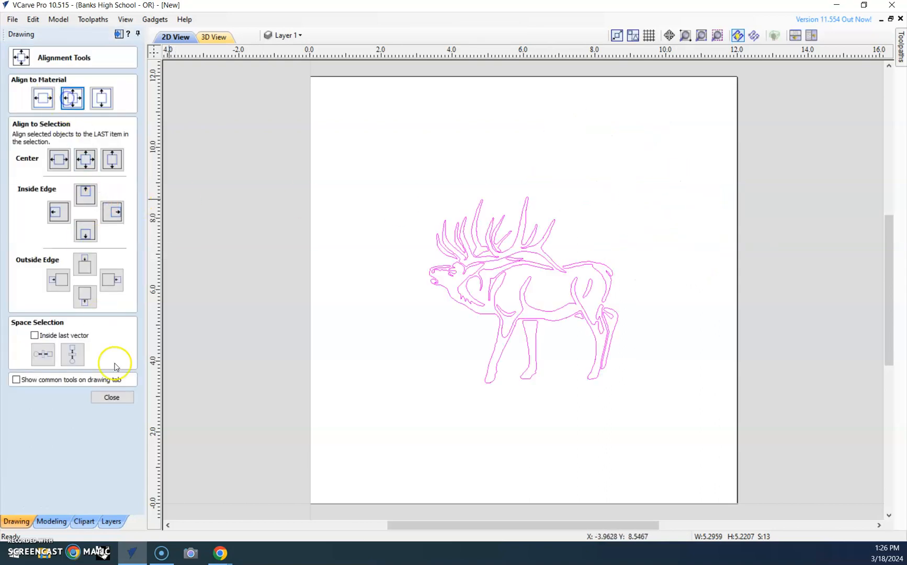
{"action": "left_click", "coordinate": [111, 398]}
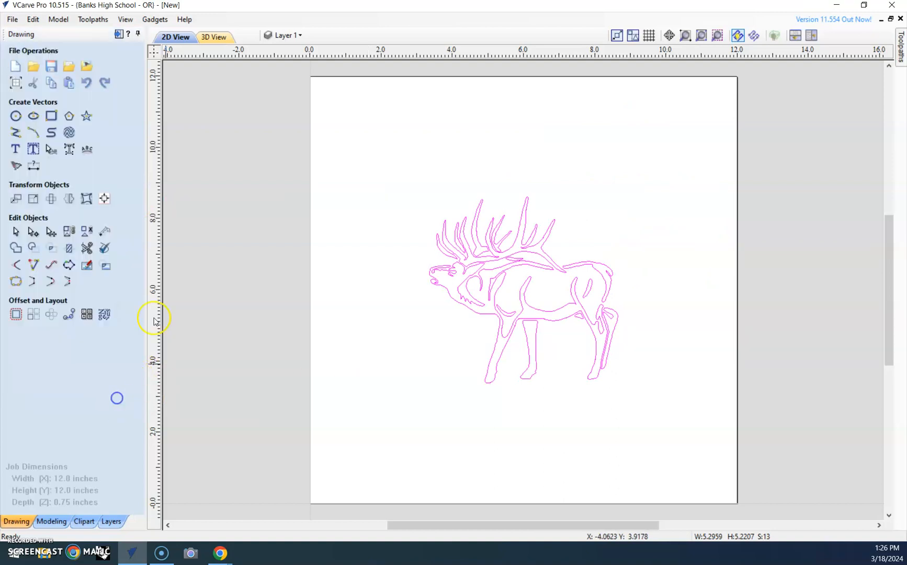
{"action": "left_click", "coordinate": [51, 232]}
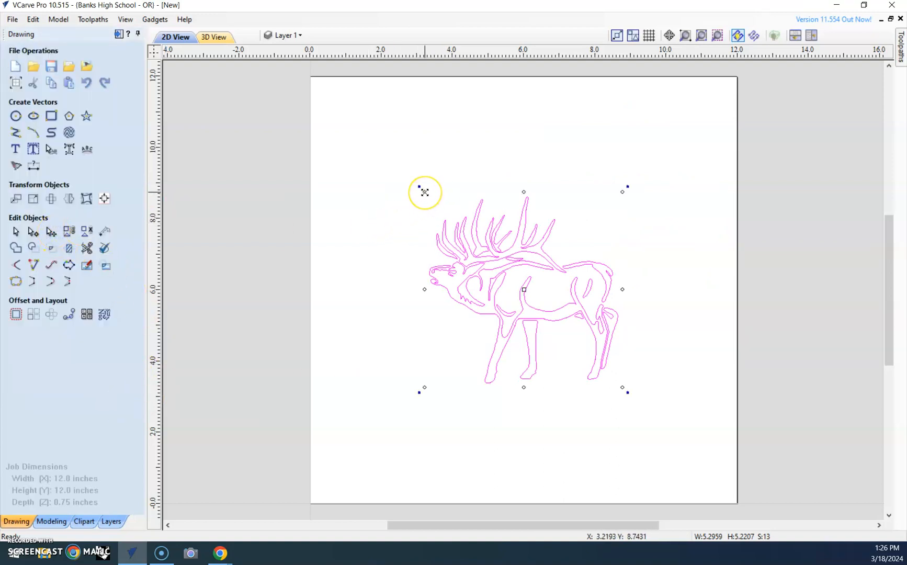
{"action": "left_click_drag", "start_coordinate": [425, 191], "coordinate": [358, 140]}
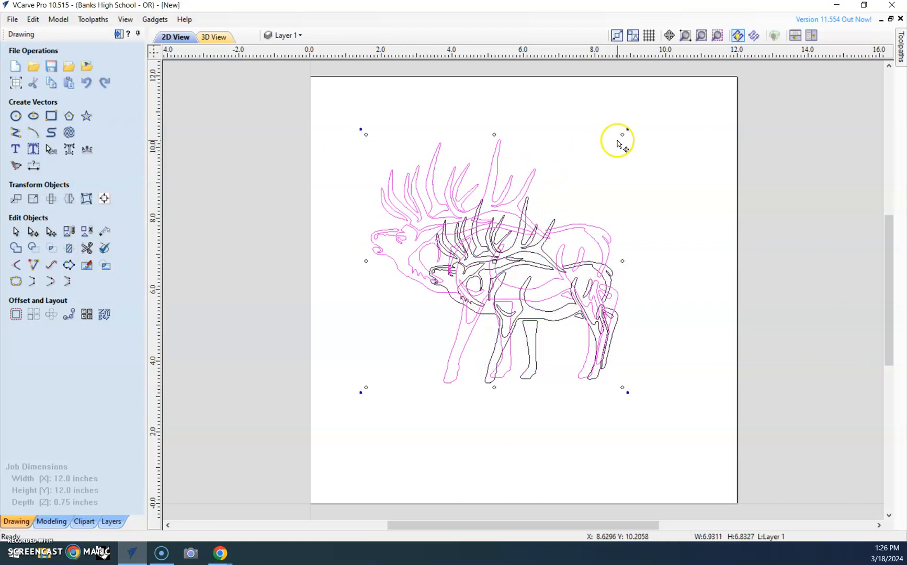
{"action": "key", "text": "ctrl+z"}
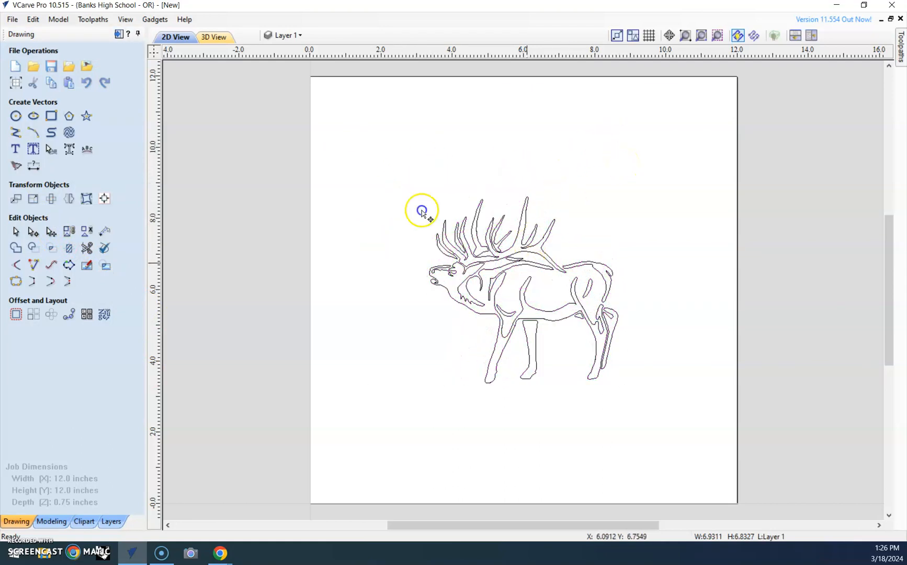
Enlarge the grouped elk proportionally about its center to about 8.5 by 8.4 inches.
{"action": "left_click", "coordinate": [525, 260]}
{"action": "left_click_drag", "start_coordinate": [424, 194], "coordinate": [368, 142]}
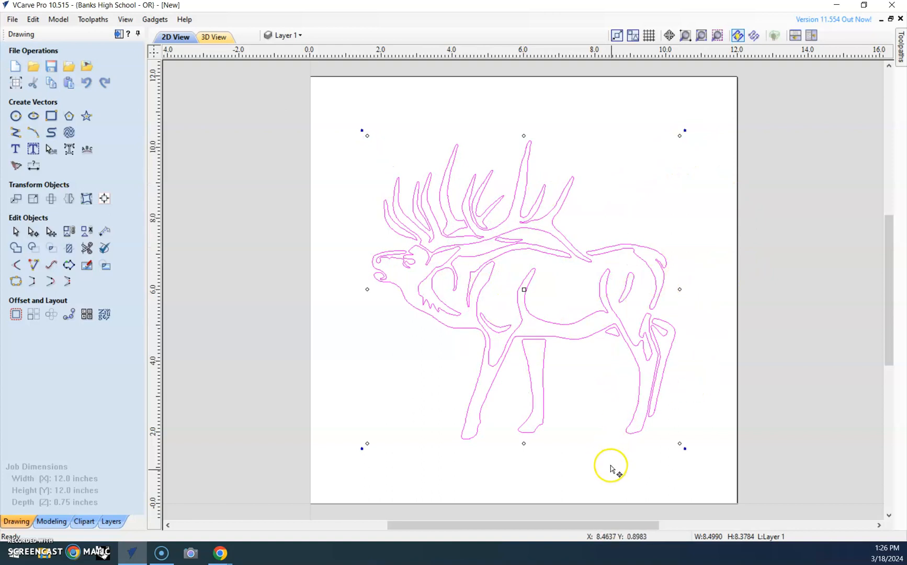
{"action": "left_click", "coordinate": [613, 496]}
{"action": "left_click", "coordinate": [623, 332]}
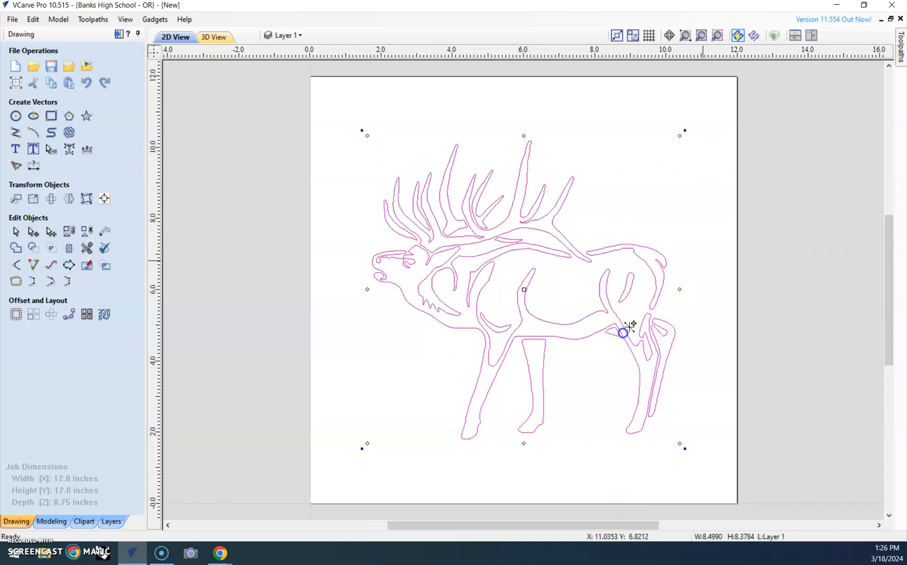
Calculate a V-Carve toolpath for the elk with start depth 0.0 and the 90° 1/2" V-bit, and preview it in 3D.
{"action": "left_click", "coordinate": [902, 45]}
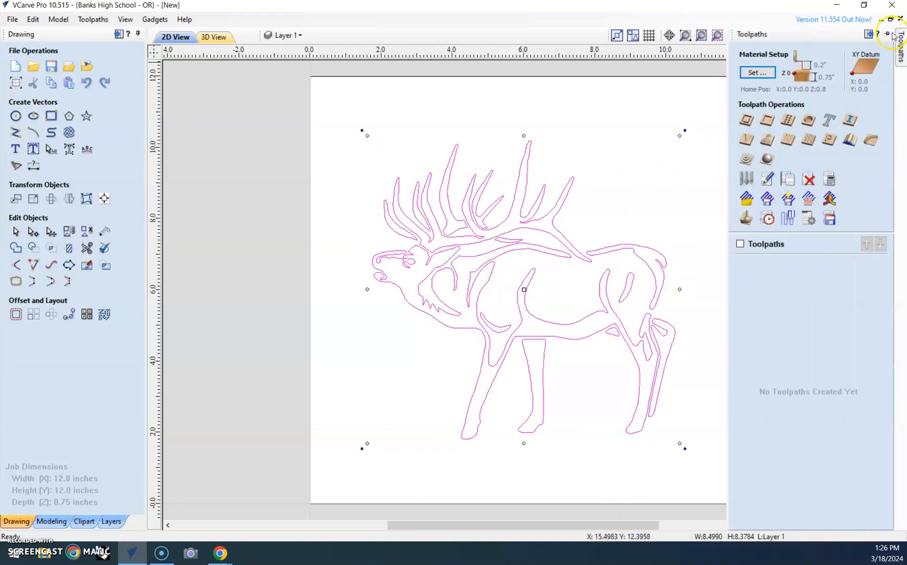
{"action": "left_click", "coordinate": [890, 34]}
{"action": "left_click", "coordinate": [759, 141]}
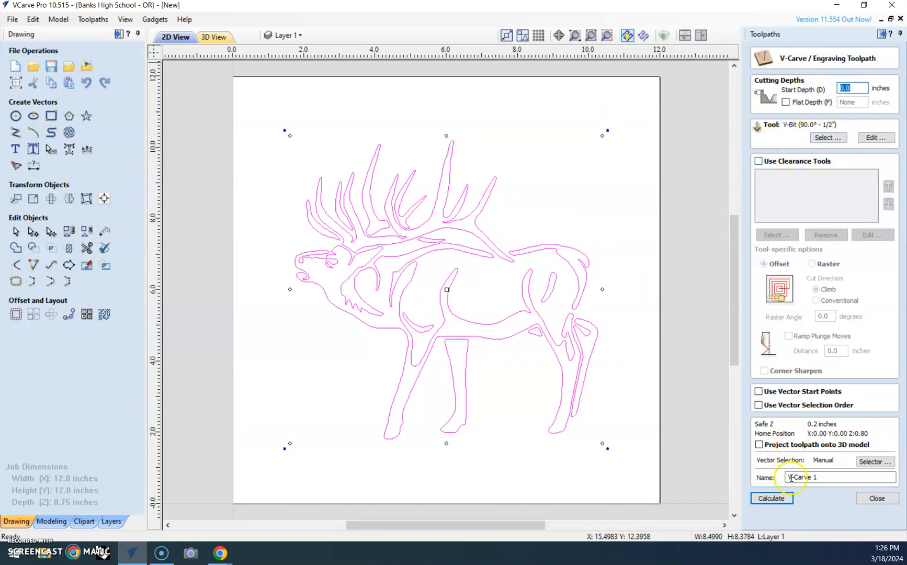
{"action": "left_click", "coordinate": [770, 499]}
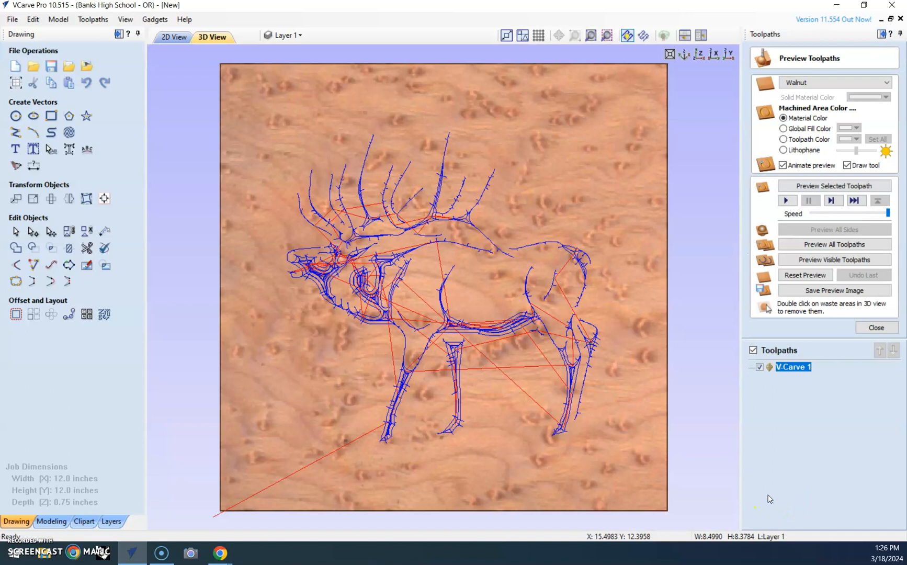
{"action": "left_click", "coordinate": [832, 250]}
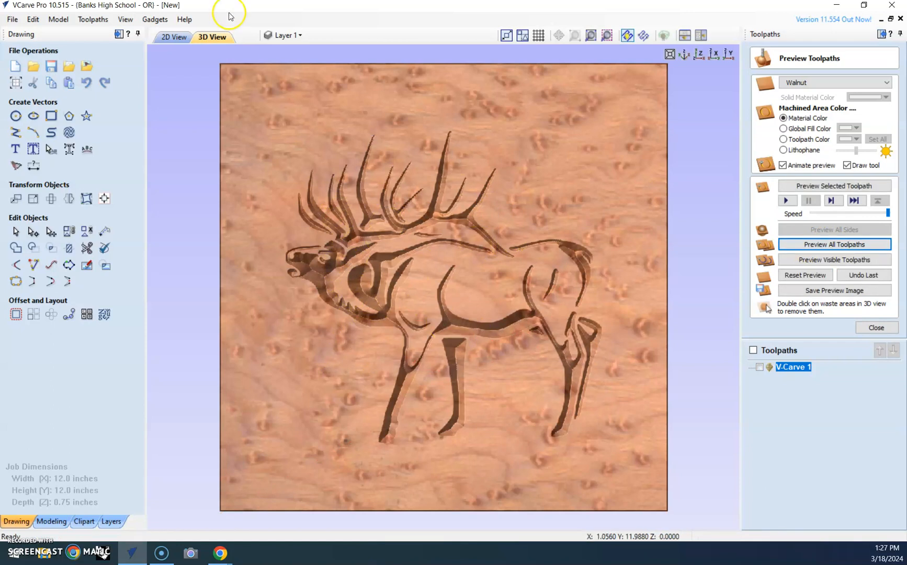
Delete the grouped elk vectors and the V-Carve 1 toolpath to clear the job.
{"action": "left_click", "coordinate": [174, 37]}
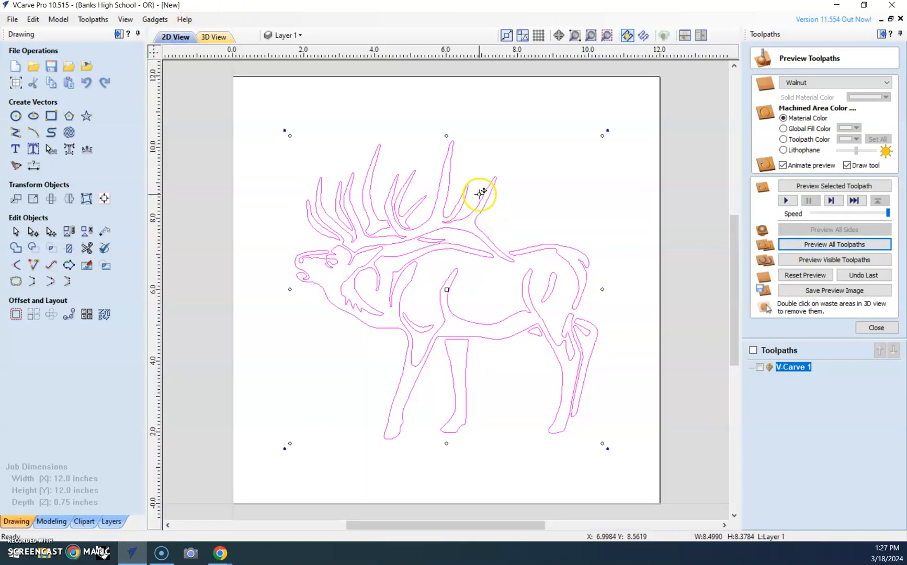
{"action": "key", "text": "Delete"}
{"action": "right_click", "coordinate": [804, 370]}
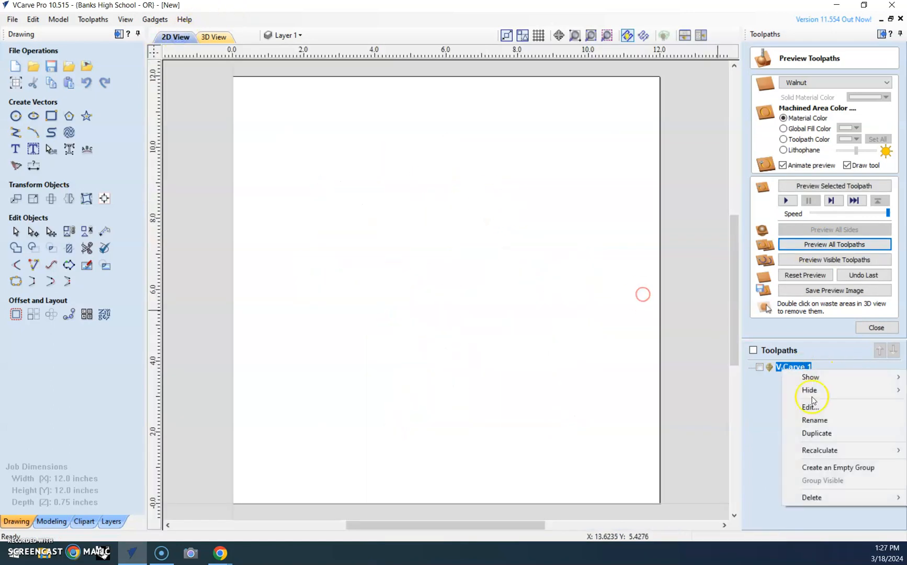
{"action": "mouse_move", "coordinate": [810, 497]}
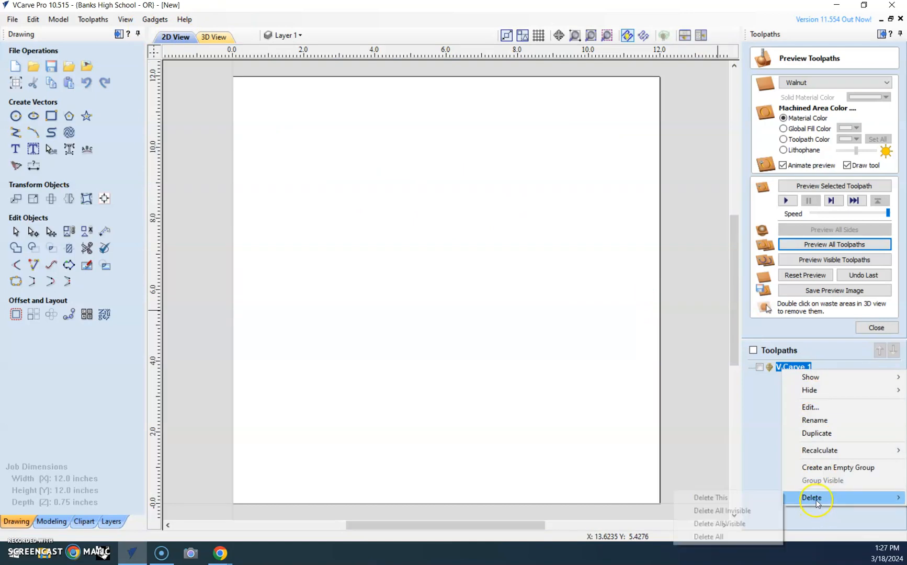
{"action": "left_click", "coordinate": [744, 499]}
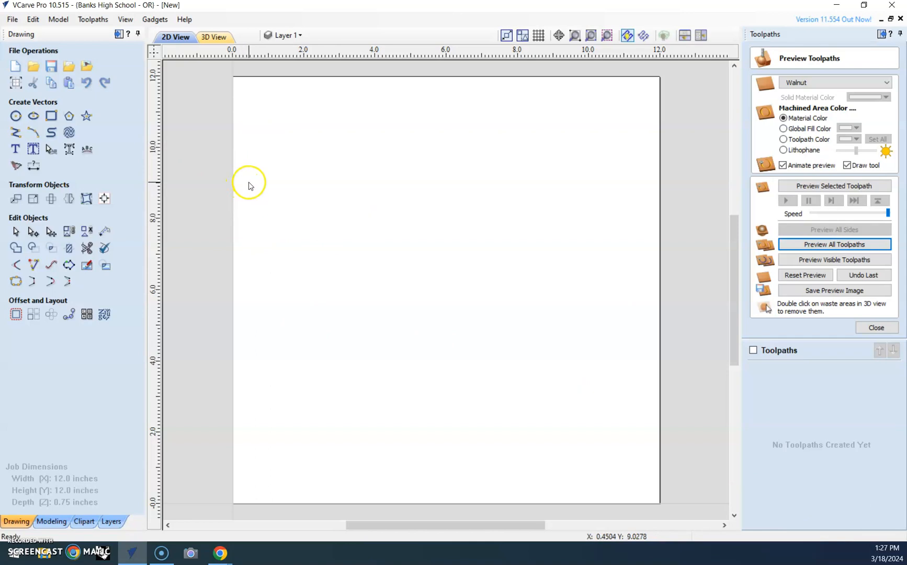
Switch to Chrome and save the pixel-art Mario image from the "super mario old" search to Downloads as logo in JPEG format.
{"action": "mouse_move", "coordinate": [220, 555]}
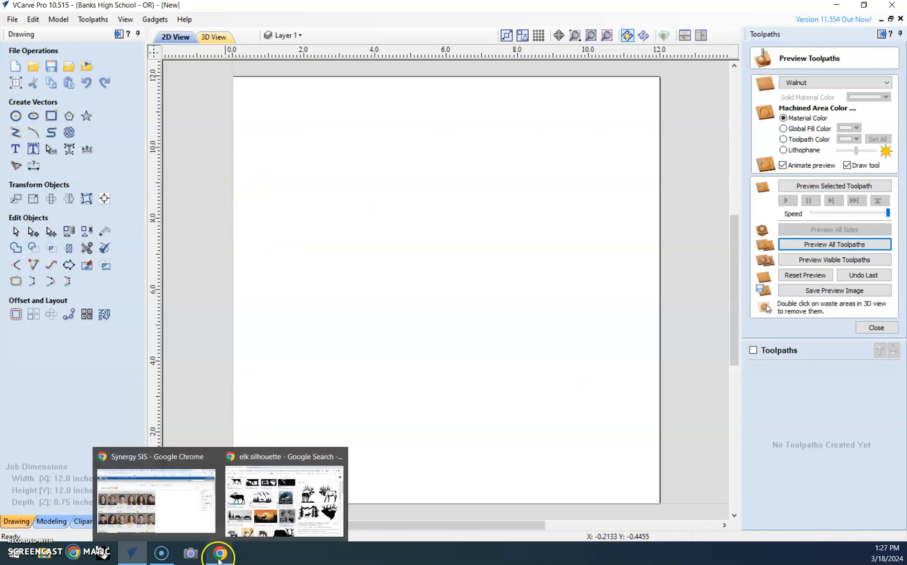
{"action": "left_click", "coordinate": [283, 491]}
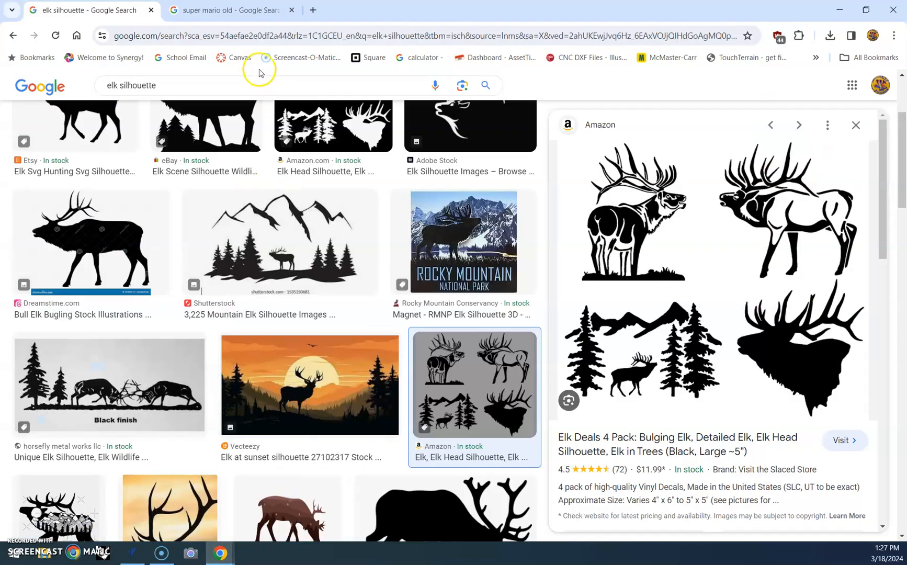
{"action": "left_click", "coordinate": [252, 11]}
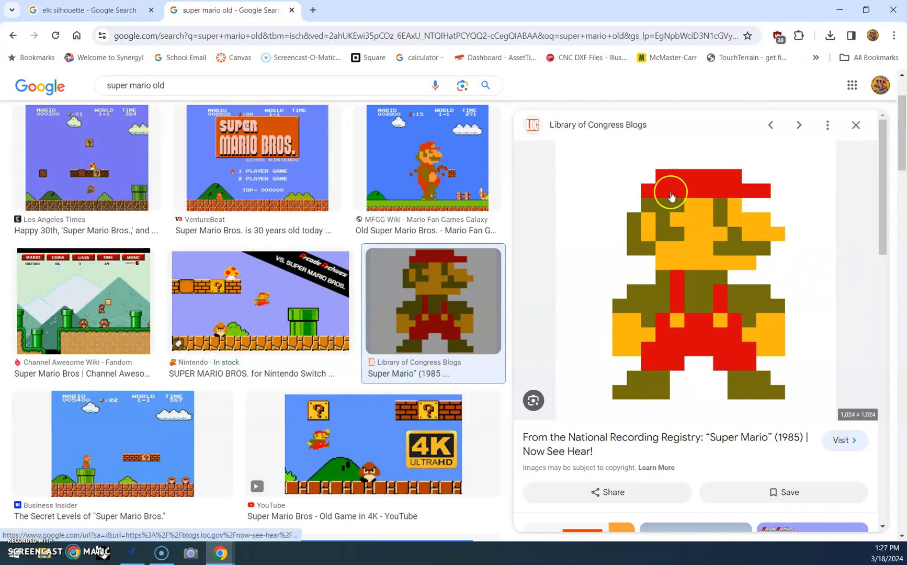
{"action": "right_click", "coordinate": [699, 240]}
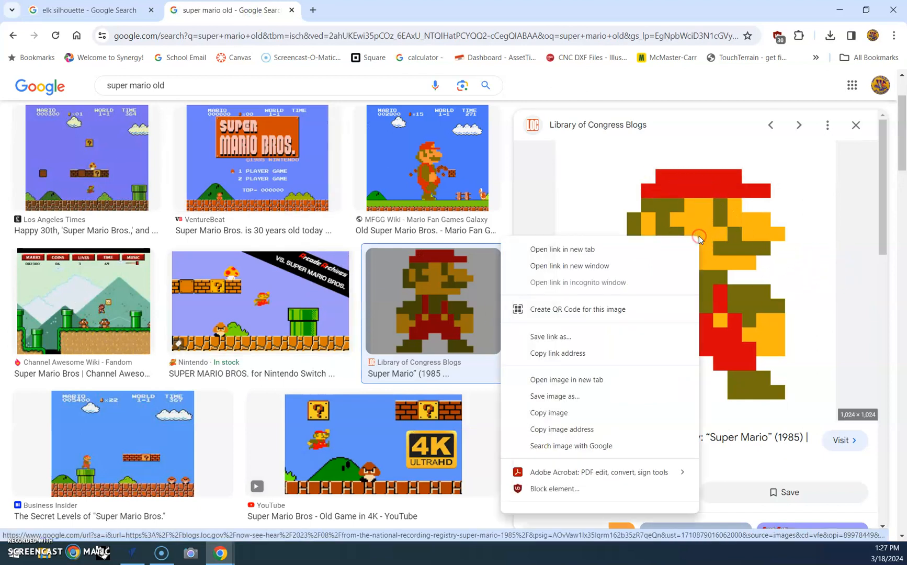
{"action": "left_click", "coordinate": [572, 399]}
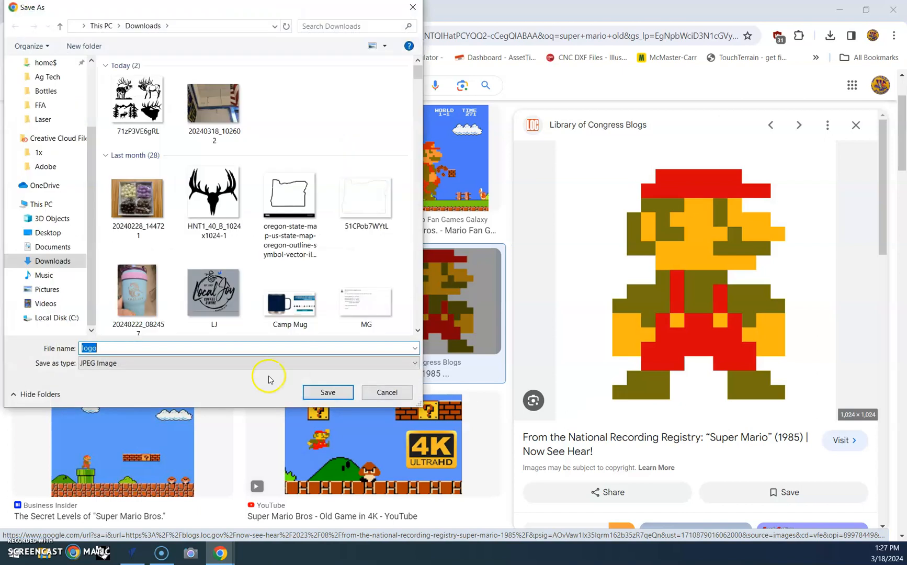
{"action": "left_click", "coordinate": [328, 391]}
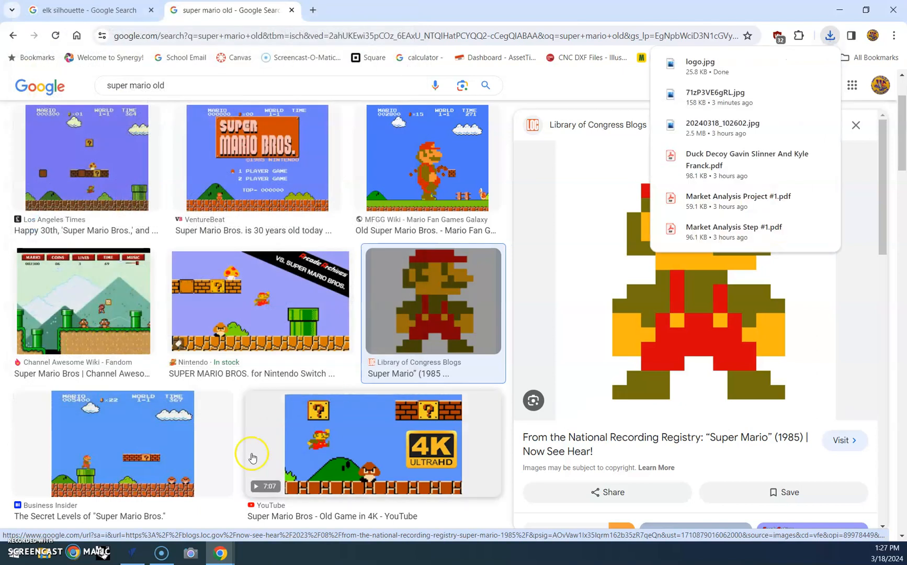
Switch back to VCarve Pro and import the downloaded Mario bitmap, logo.jpg, into the job.
{"action": "left_click", "coordinate": [133, 555]}
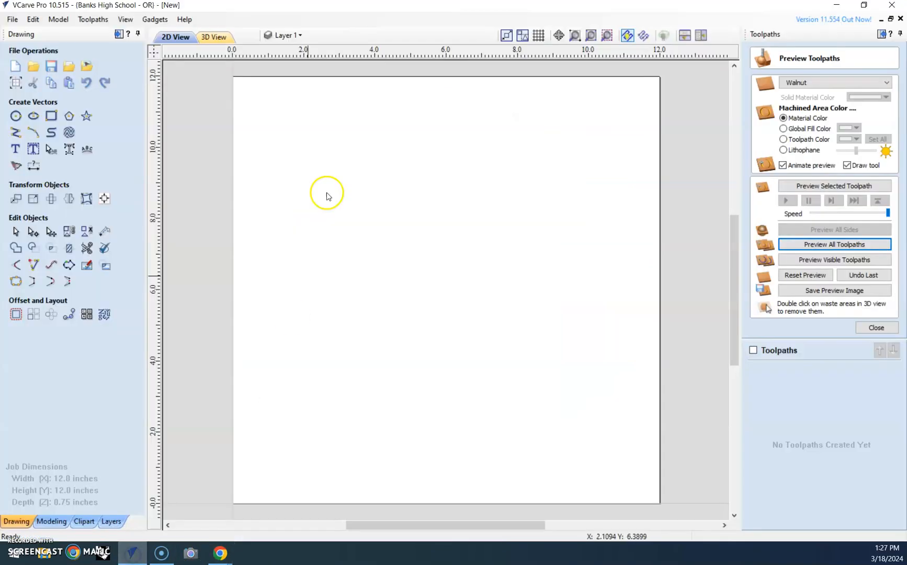
{"action": "left_click", "coordinate": [87, 67]}
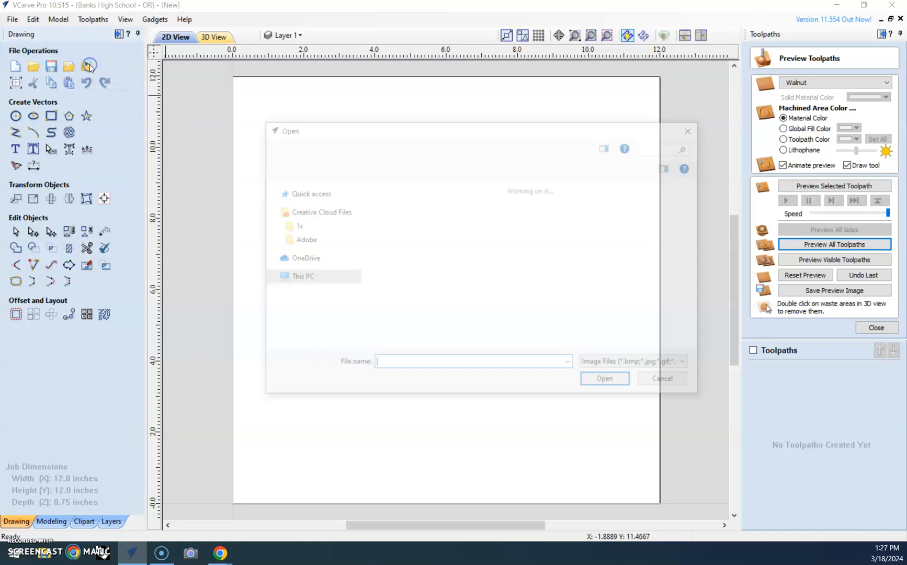
{"action": "left_click", "coordinate": [400, 225]}
{"action": "double_click", "coordinate": [401, 225]}
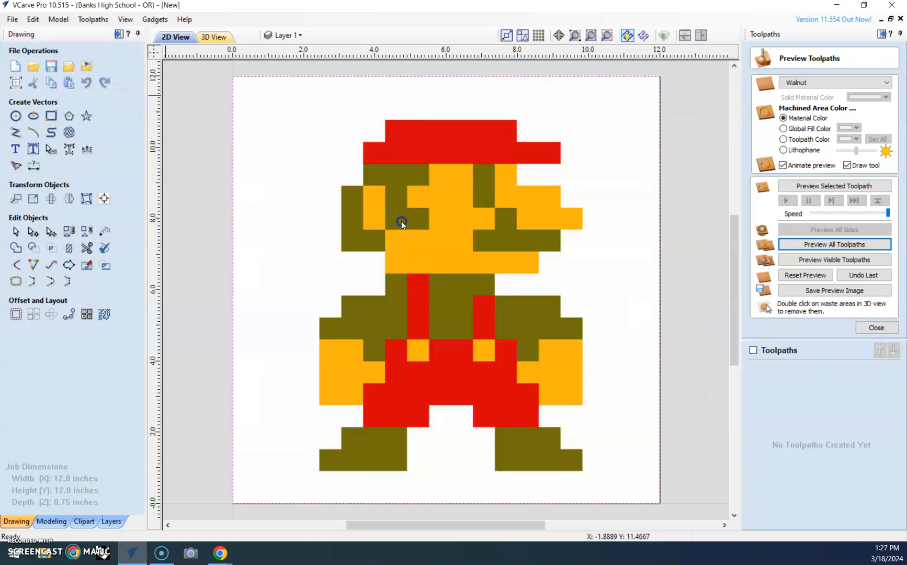
Preview a Black / White trace of the Mario bitmap, then a Color trace fitted to only the red and pink shades.
{"action": "left_click", "coordinate": [16, 165]}
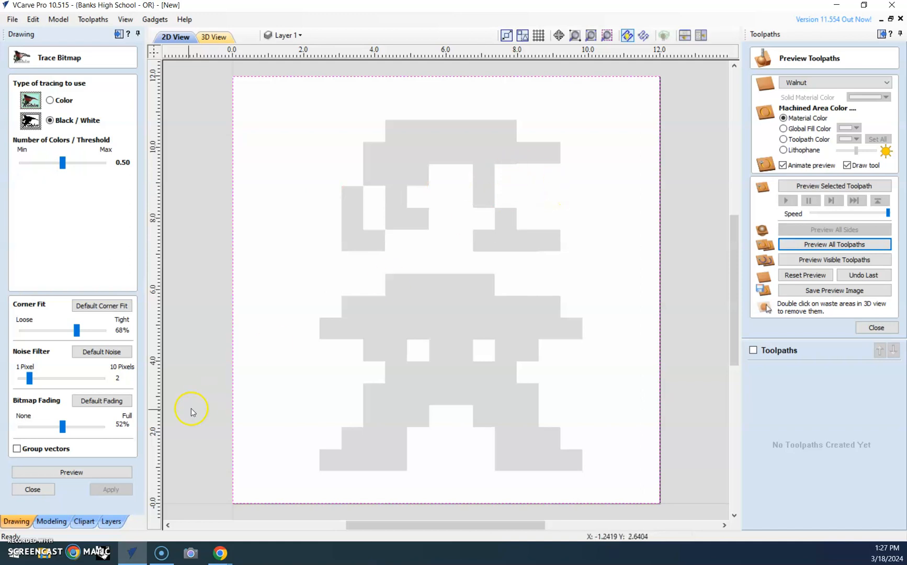
{"action": "left_click", "coordinate": [126, 472]}
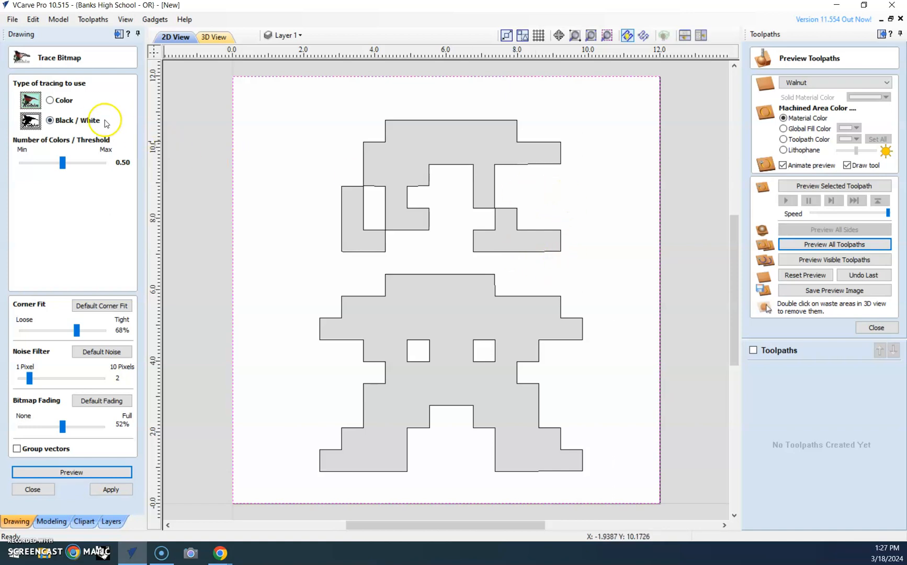
{"action": "left_click", "coordinate": [50, 101]}
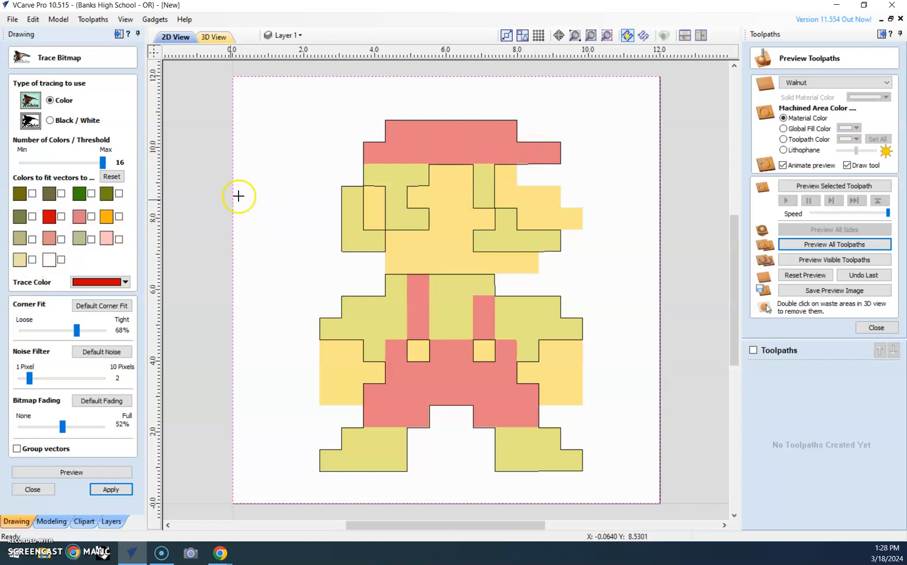
{"action": "left_click", "coordinate": [61, 216]}
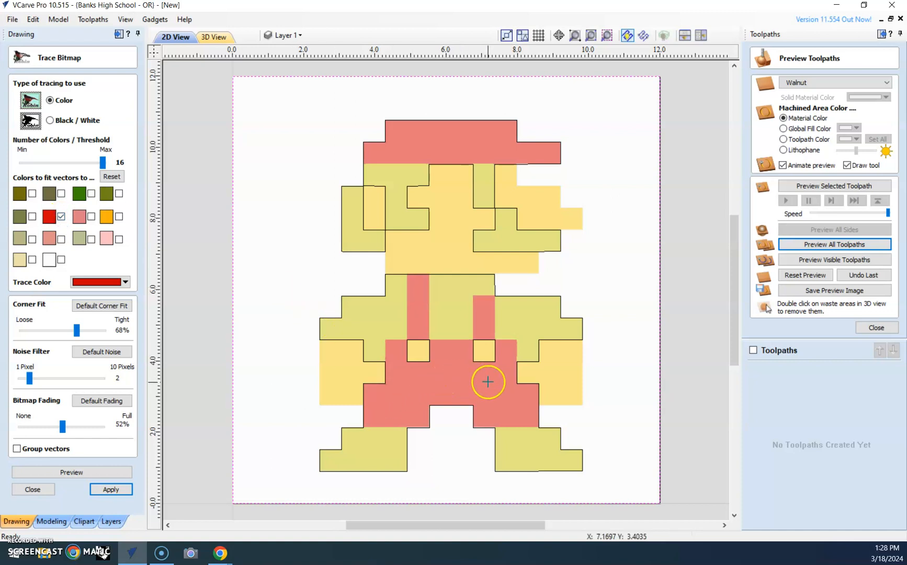
{"action": "left_click", "coordinate": [90, 217]}
{"action": "left_click", "coordinate": [61, 239]}
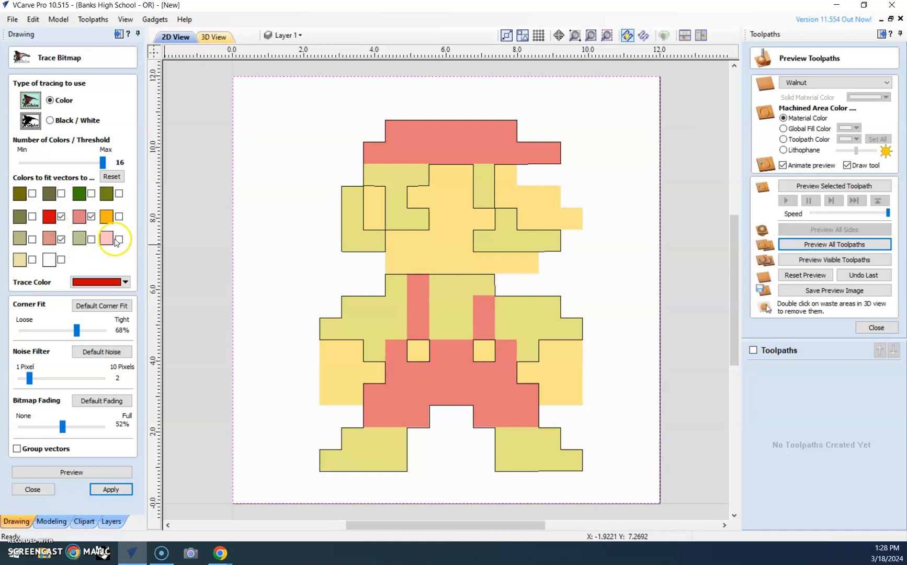
{"action": "left_click", "coordinate": [111, 472]}
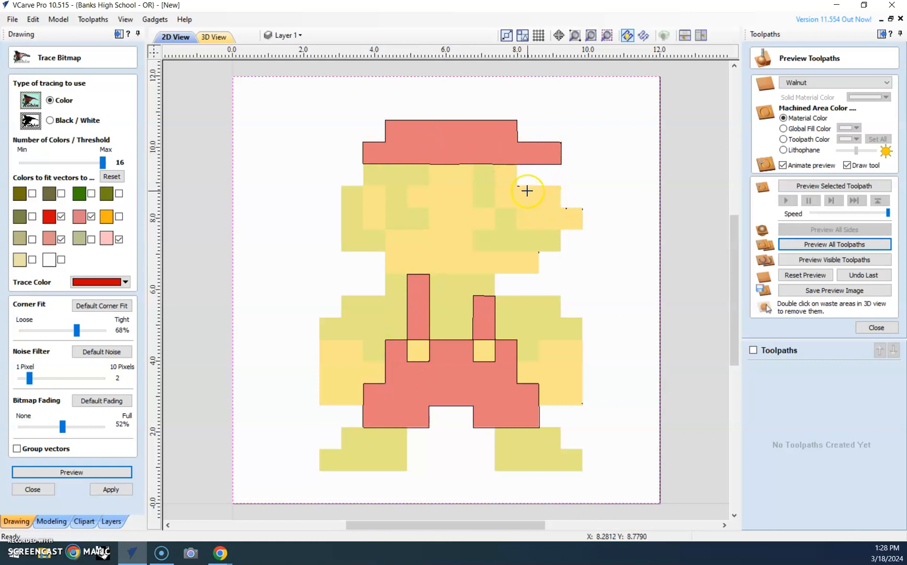
Inspect the stray specks beside Mario's face, raise the trace's Noise Filter to 6 pixels and preview the tracing again.
{"action": "scroll", "coordinate": [523, 188], "scroll_direction": "up", "scroll_amount": 8}
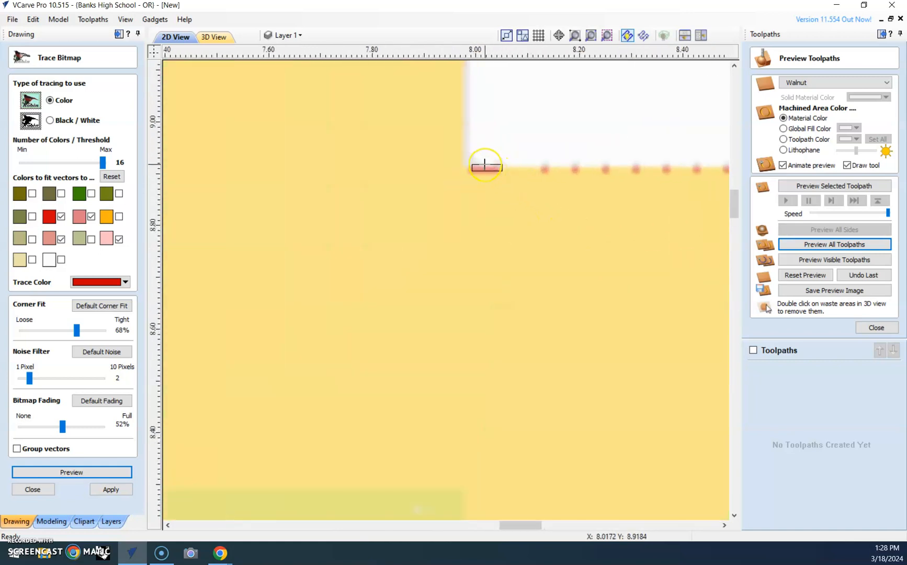
{"action": "scroll", "coordinate": [485, 165], "scroll_direction": "down", "scroll_amount": 5}
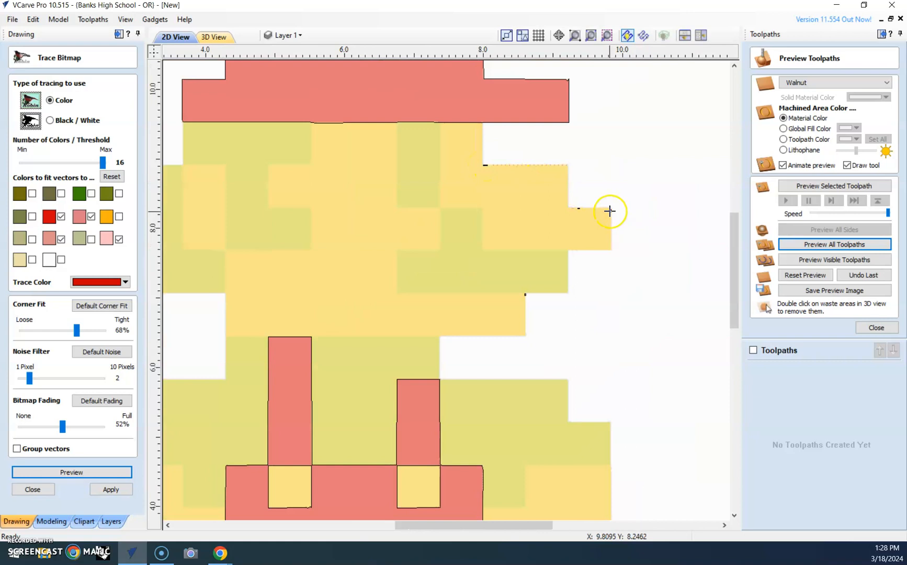
{"action": "left_click", "coordinate": [29, 380]}
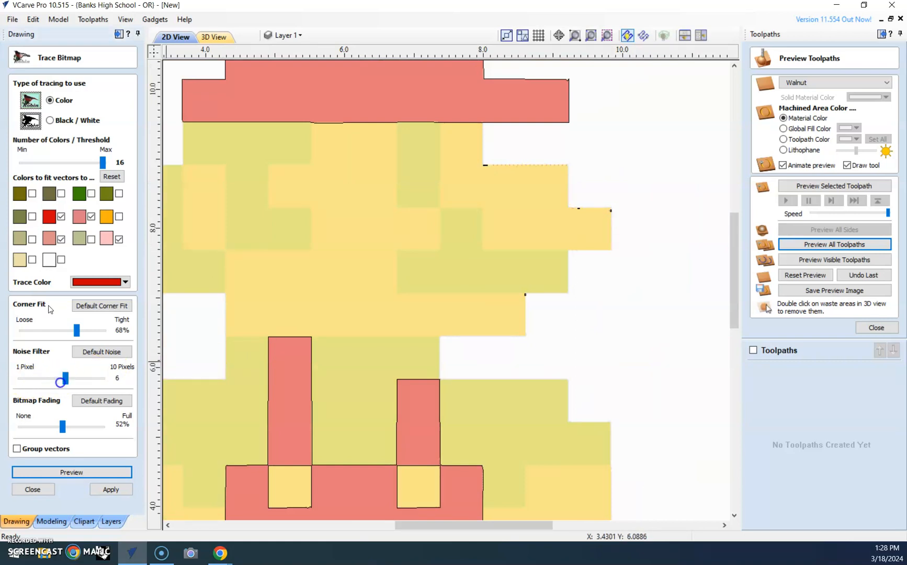
{"action": "left_click", "coordinate": [78, 471]}
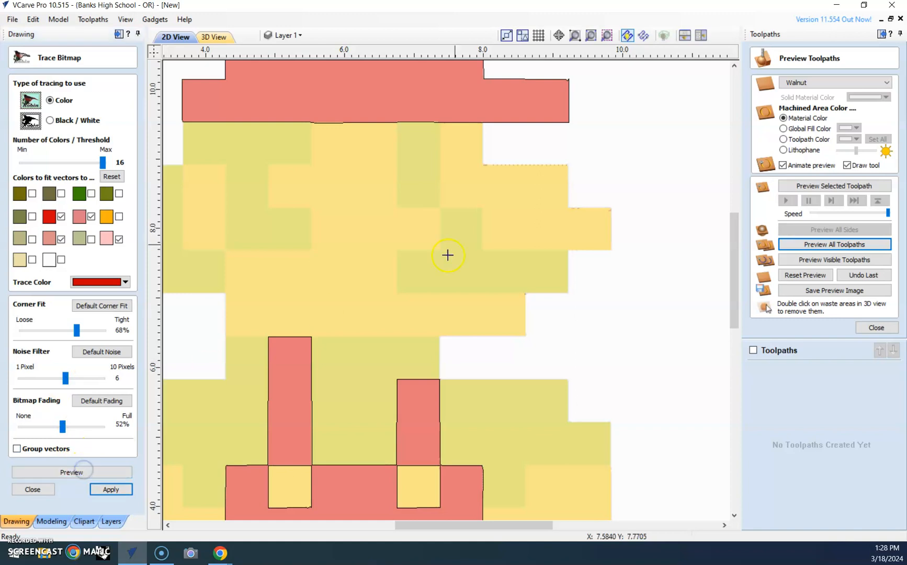
{"action": "scroll", "coordinate": [484, 186], "scroll_direction": "down", "scroll_amount": 2}
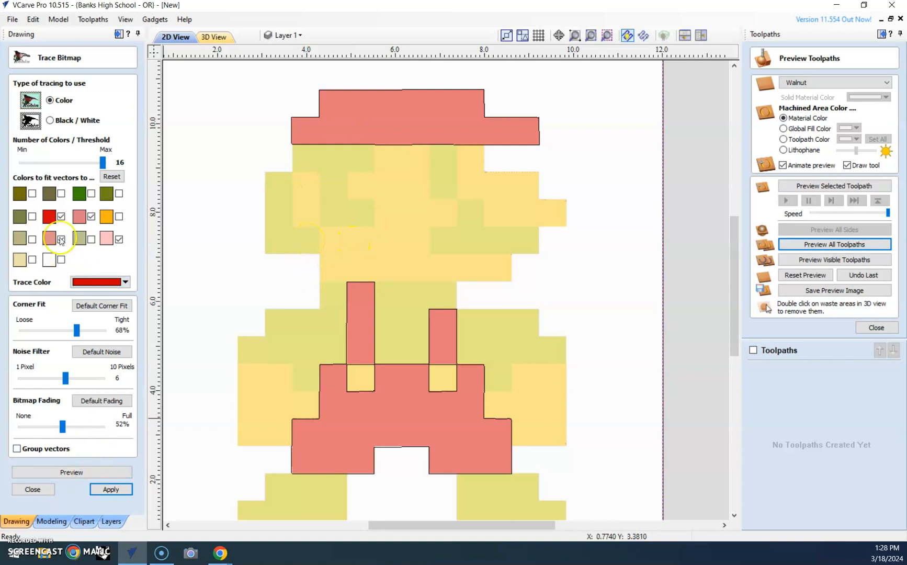
Add all green, olive and orange shades to the traced colors, leaving out cream and white, and preview the trace.
{"action": "left_click", "coordinate": [33, 195]}
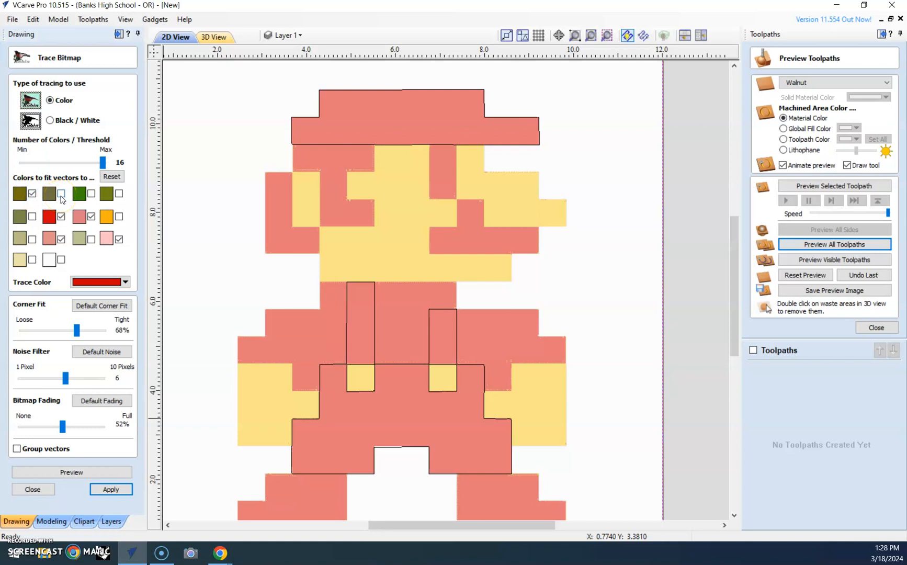
{"action": "left_click", "coordinate": [61, 193]}
{"action": "left_click", "coordinate": [91, 194]}
{"action": "left_click", "coordinate": [118, 193]}
{"action": "left_click", "coordinate": [32, 239]}
{"action": "left_click", "coordinate": [91, 239]}
{"action": "left_click", "coordinate": [119, 216]}
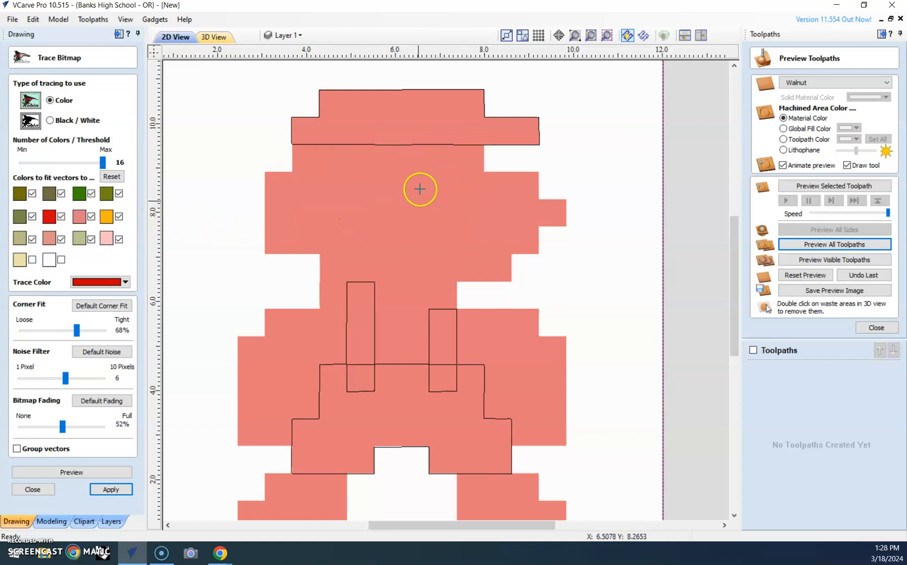
{"action": "left_click", "coordinate": [78, 474]}
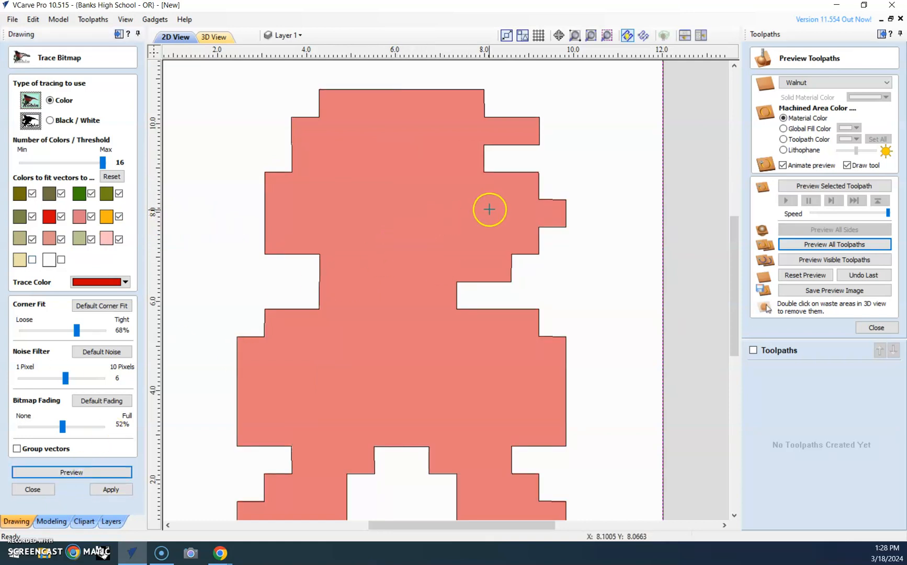
Exclude orange from the traced colors, preview the result, and apply the trace with Group vectors enabled.
{"action": "left_click", "coordinate": [119, 217]}
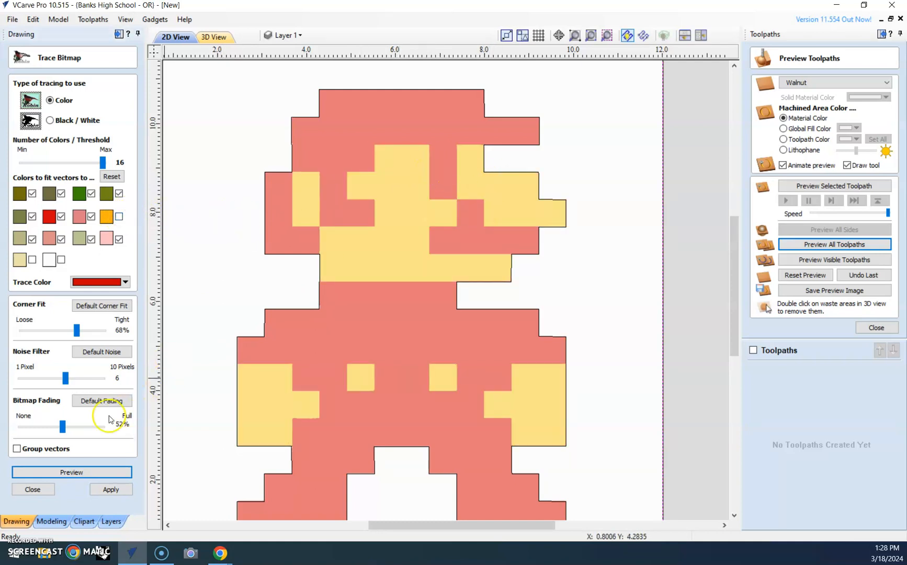
{"action": "left_click", "coordinate": [80, 475]}
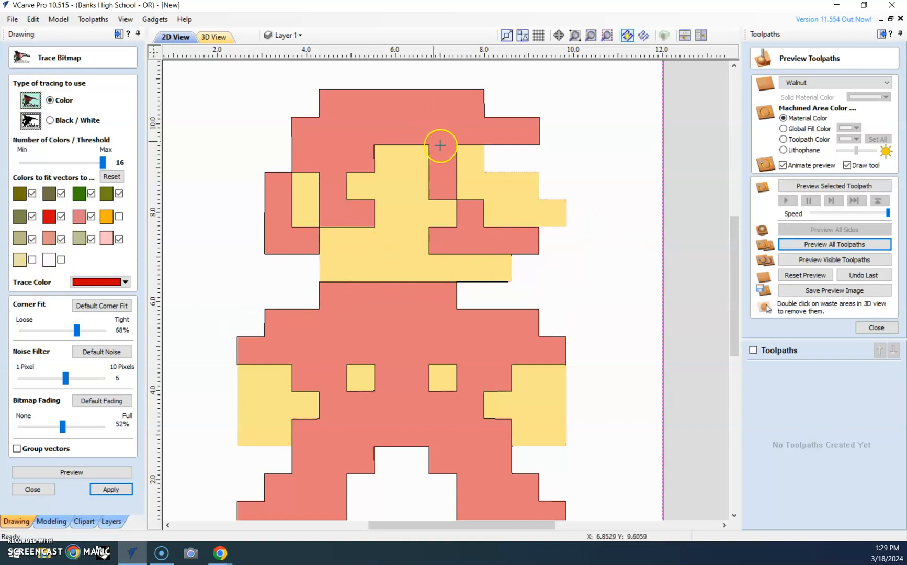
{"action": "left_click", "coordinate": [17, 448]}
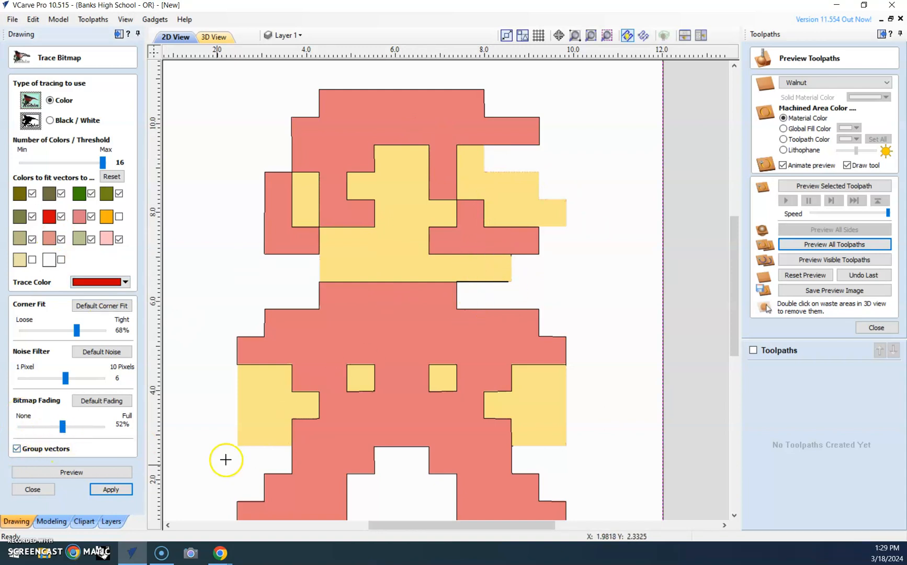
{"action": "left_click", "coordinate": [128, 489]}
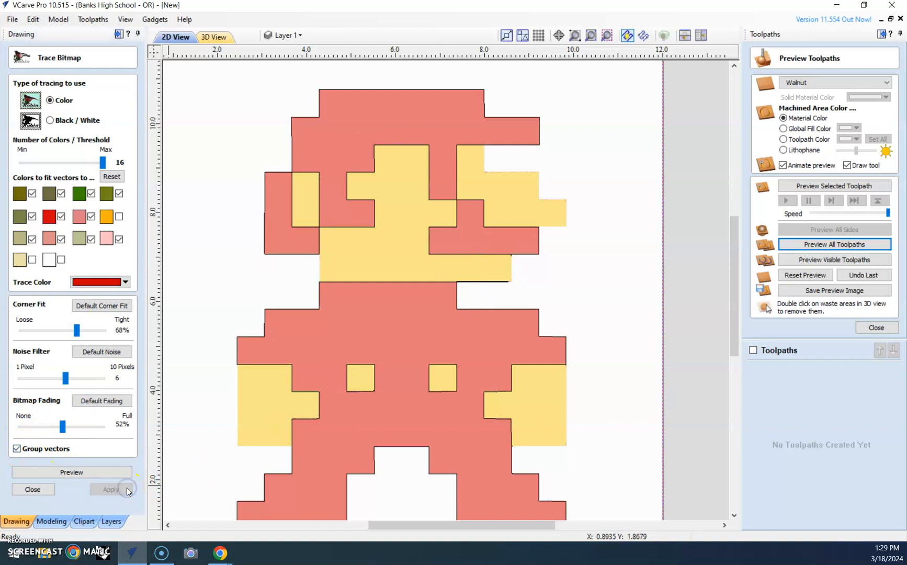
{"action": "left_click", "coordinate": [22, 489]}
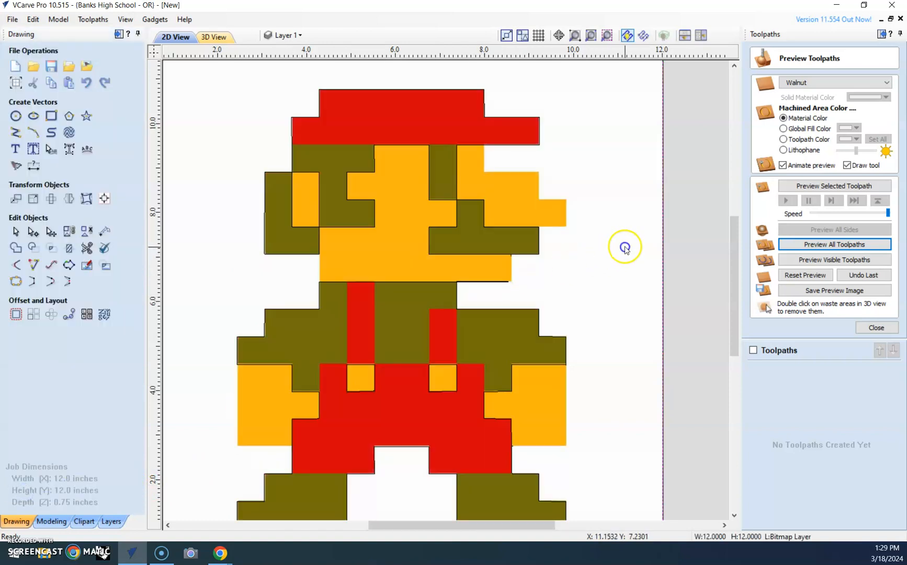
Delete the imported Mario bitmap, leaving only the traced vectors, and inspect their outlines.
{"action": "left_click", "coordinate": [548, 131]}
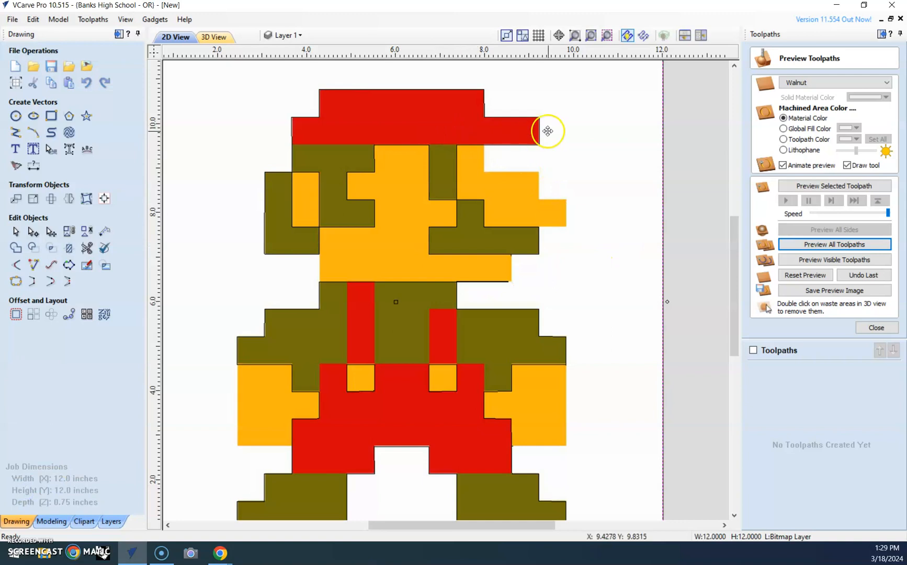
{"action": "key", "text": "Delete"}
{"action": "scroll", "coordinate": [547, 130], "scroll_direction": "down", "scroll_amount": 4}
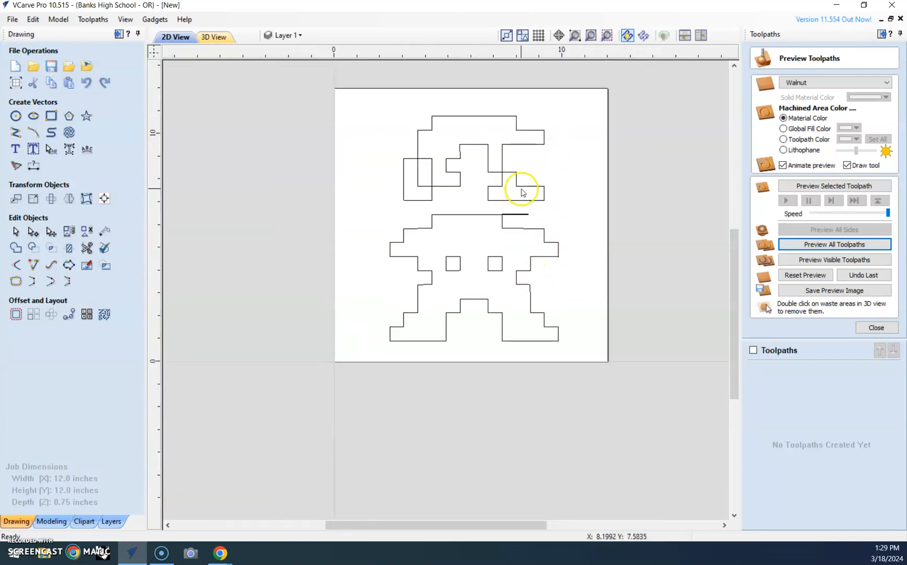
{"action": "scroll", "coordinate": [522, 190], "scroll_direction": "up", "scroll_amount": 3}
{"action": "scroll", "coordinate": [521, 189], "scroll_direction": "up", "scroll_amount": 2}
{"action": "scroll", "coordinate": [521, 189], "scroll_direction": "down", "scroll_amount": 4}
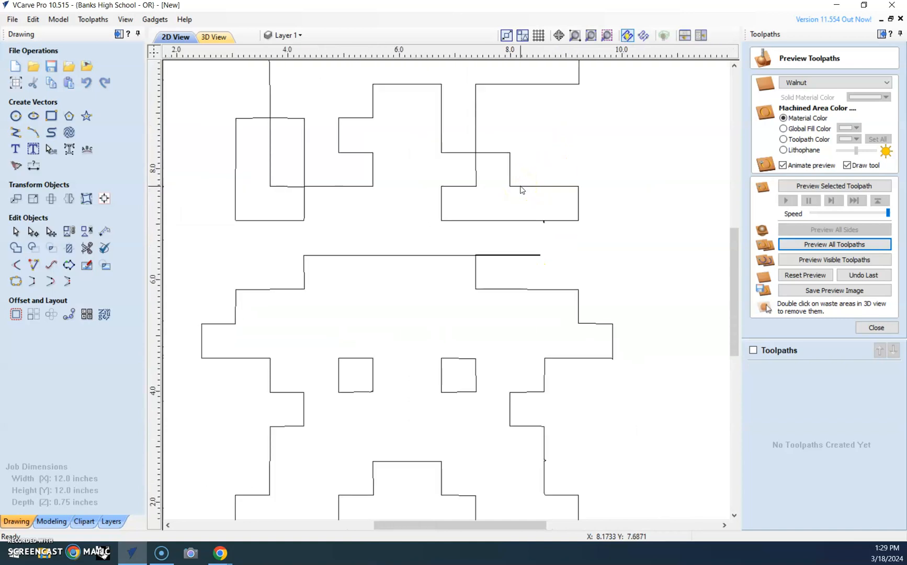
Inspect the flaws in the traced outlines, and undo the bitmap deletion and the applied trace to restore the plain Mario image.
{"action": "scroll", "coordinate": [521, 190], "scroll_direction": "up", "scroll_amount": 12}
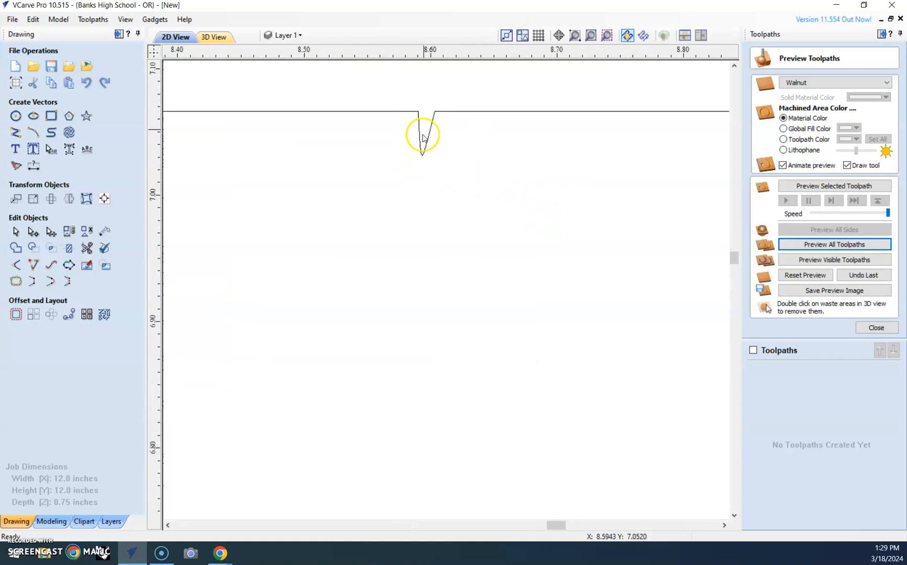
{"action": "scroll", "coordinate": [437, 121], "scroll_direction": "down", "scroll_amount": 5}
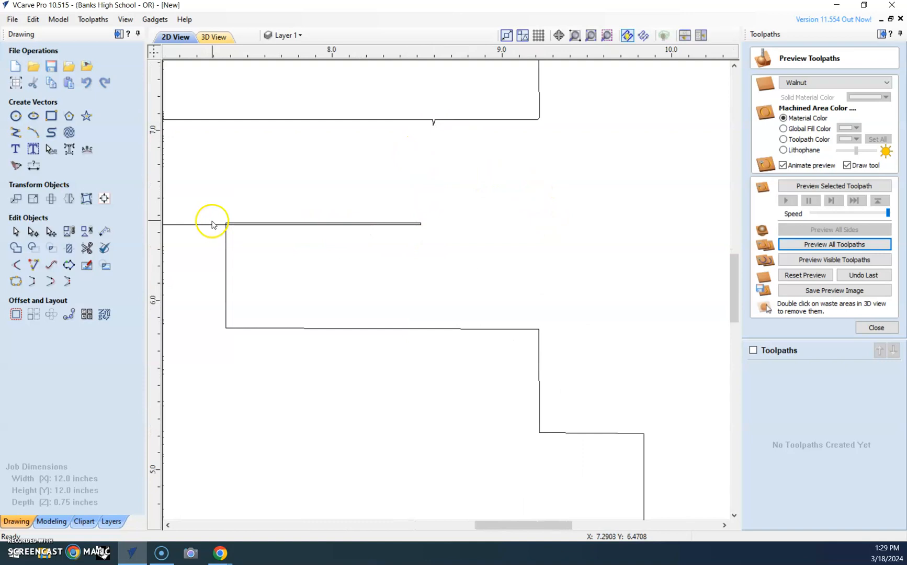
{"action": "scroll", "coordinate": [363, 226], "scroll_direction": "down", "scroll_amount": 3}
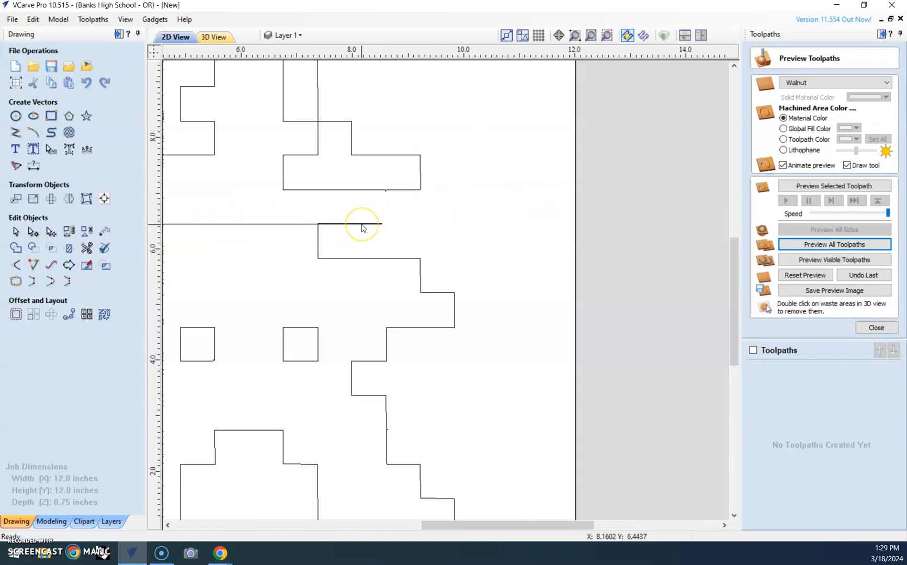
{"action": "scroll", "coordinate": [362, 225], "scroll_direction": "down", "scroll_amount": 2}
{"action": "middle_click_drag", "start_coordinate": [285, 275], "coordinate": [417, 313]}
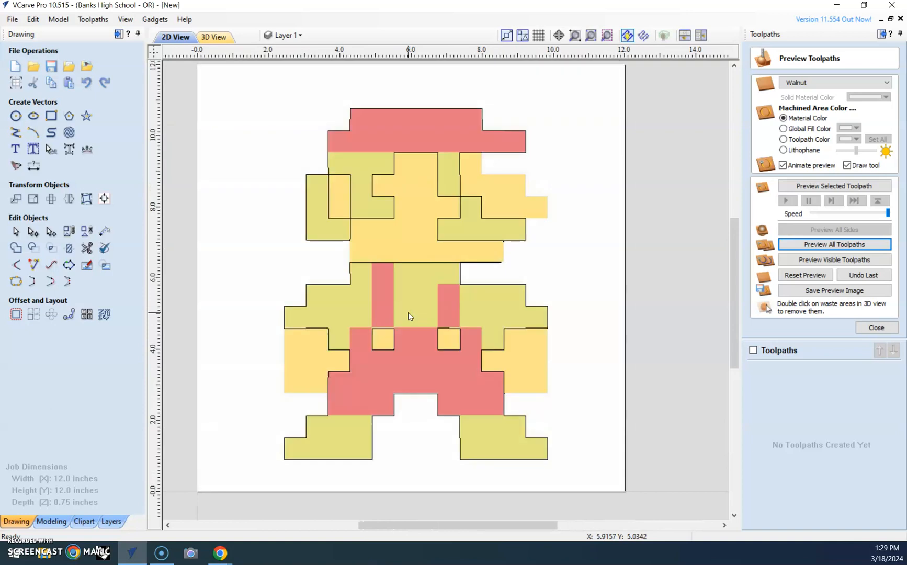
{"action": "key", "text": "ctrl+z"}
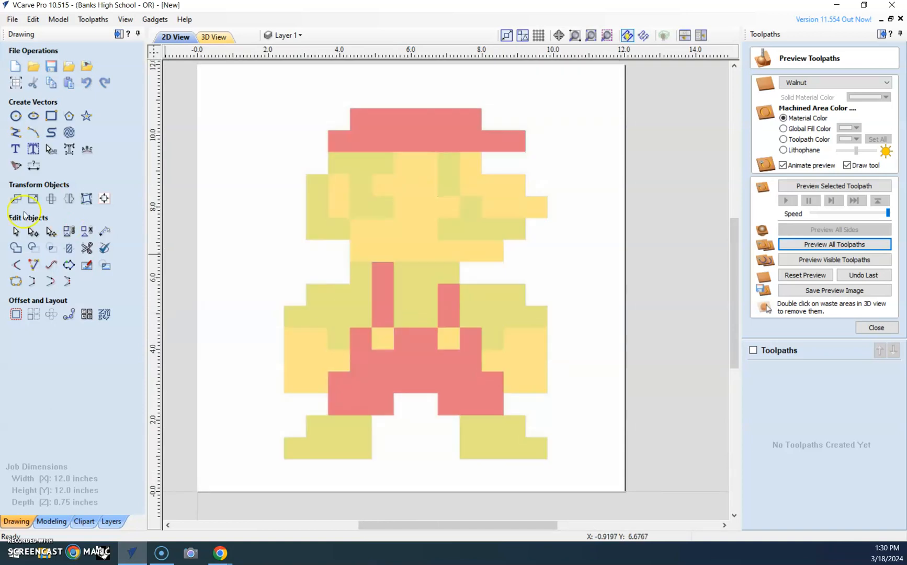
Review the Trace Bitmap color options for the Mario image and leave the tool without applying a trace.
{"action": "left_click", "coordinate": [16, 172]}
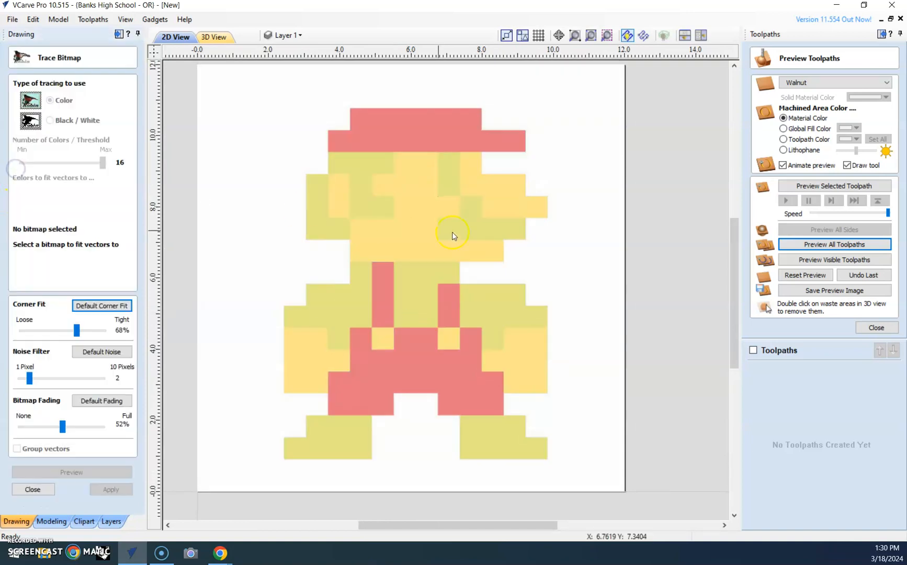
{"action": "left_click", "coordinate": [430, 216]}
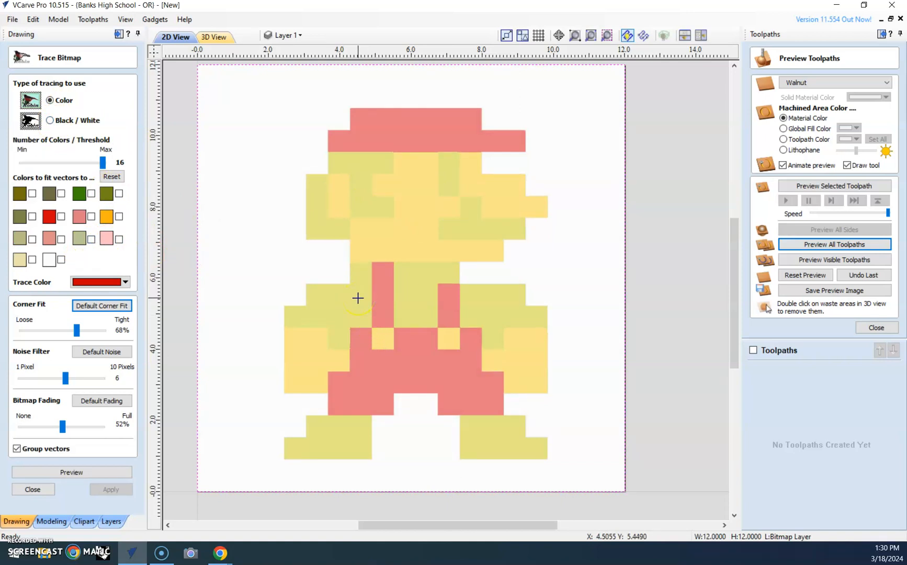
{"action": "left_click", "coordinate": [33, 489]}
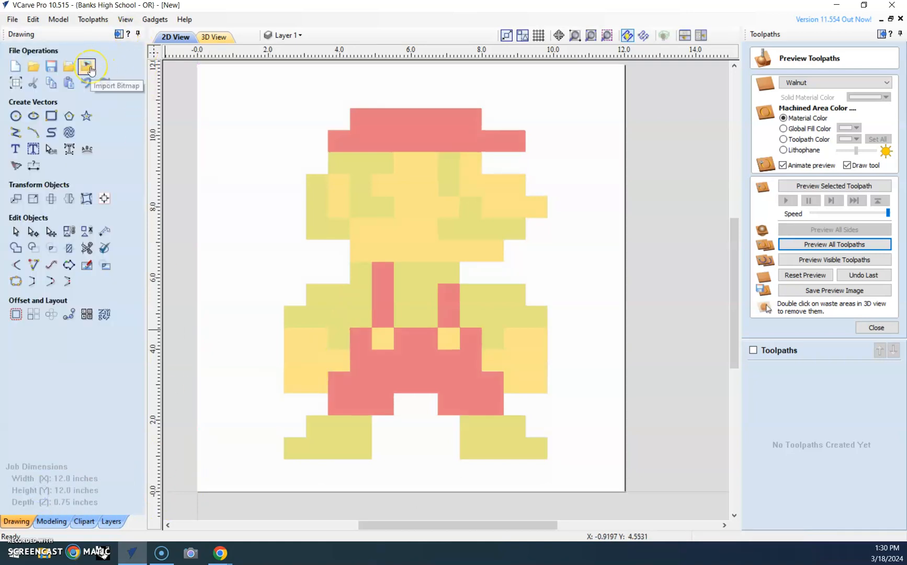
Start Trace Bitmap again for a color tracing.
{"action": "left_click", "coordinate": [15, 168]}
{"action": "left_click", "coordinate": [53, 104]}
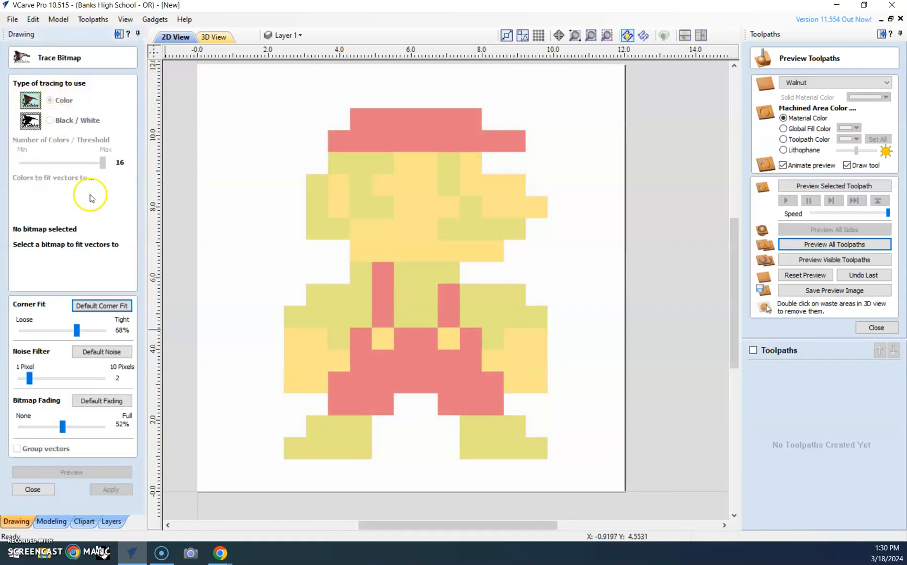